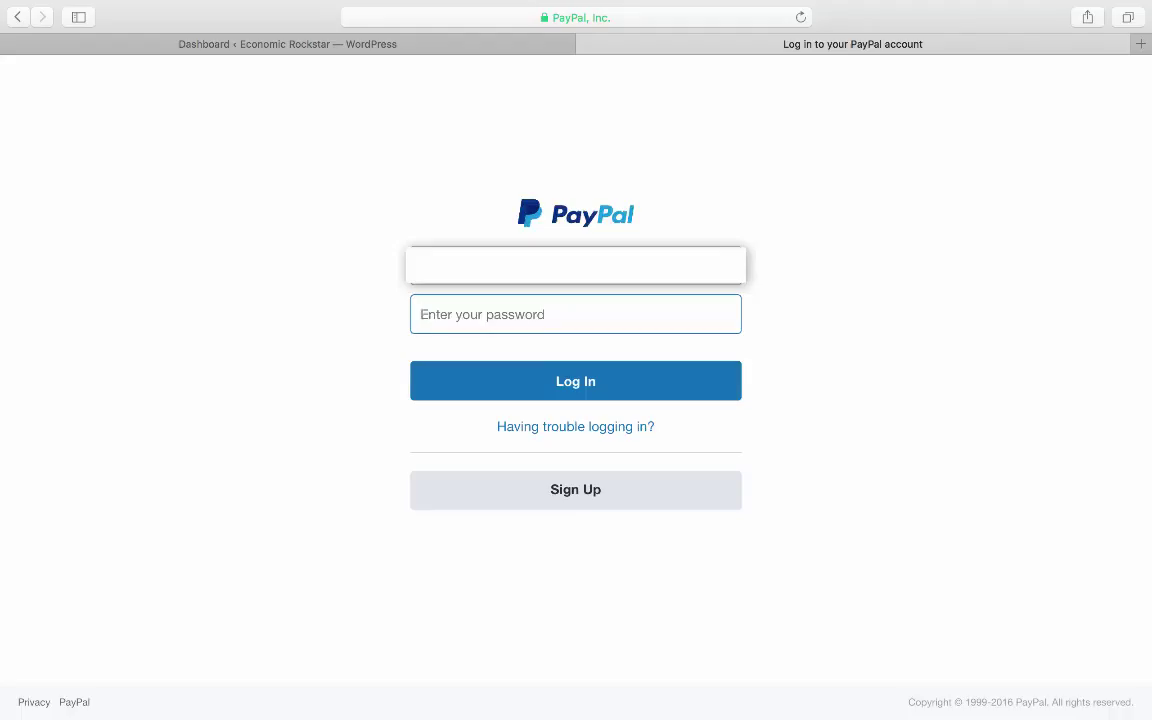
Step: Enter the account password and log in to PayPal
{"action": "type", "text": "•••••"}
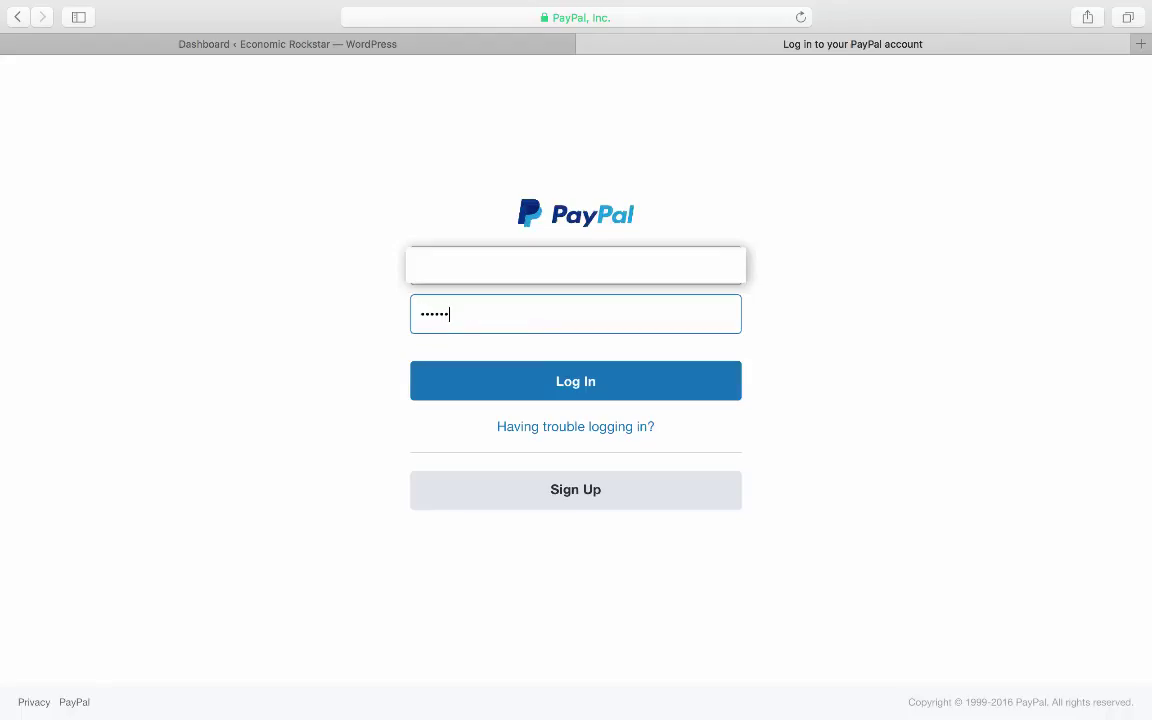
{"action": "type", "text": "•••"}
{"action": "key", "text": "Return"}
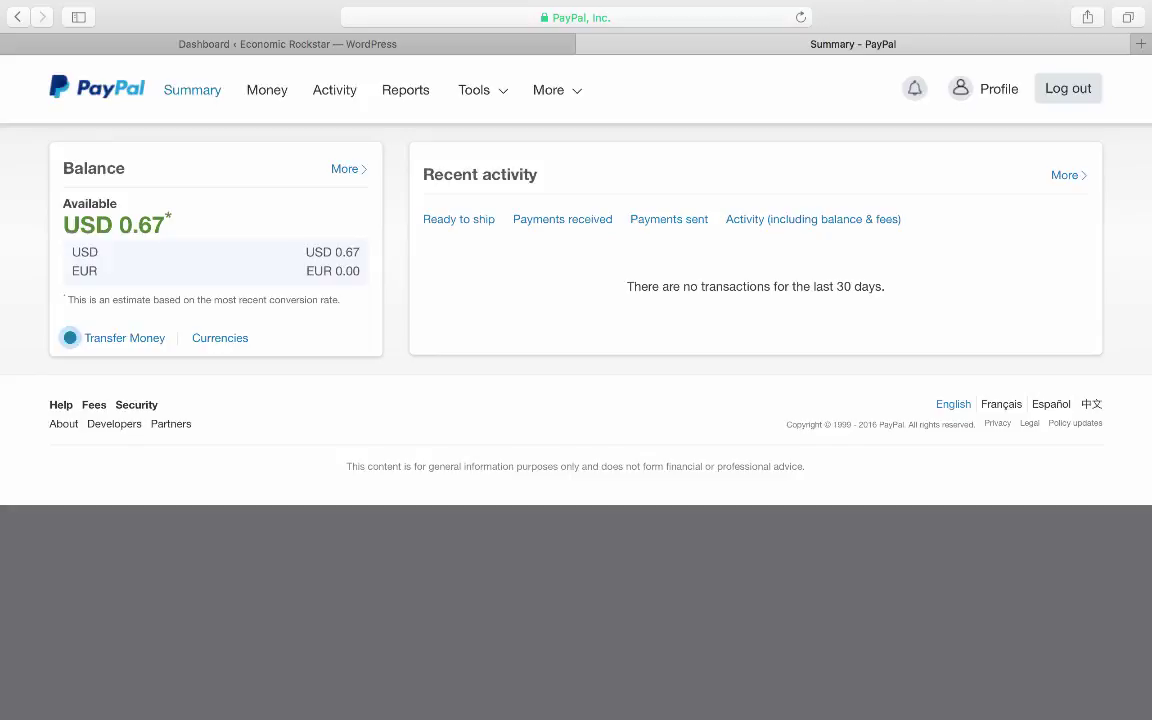
Step: Go to the selling tools in the profile settings, open the saved PayPal buttons, and start a new payment button
{"action": "left_click", "coordinate": [975, 99]}
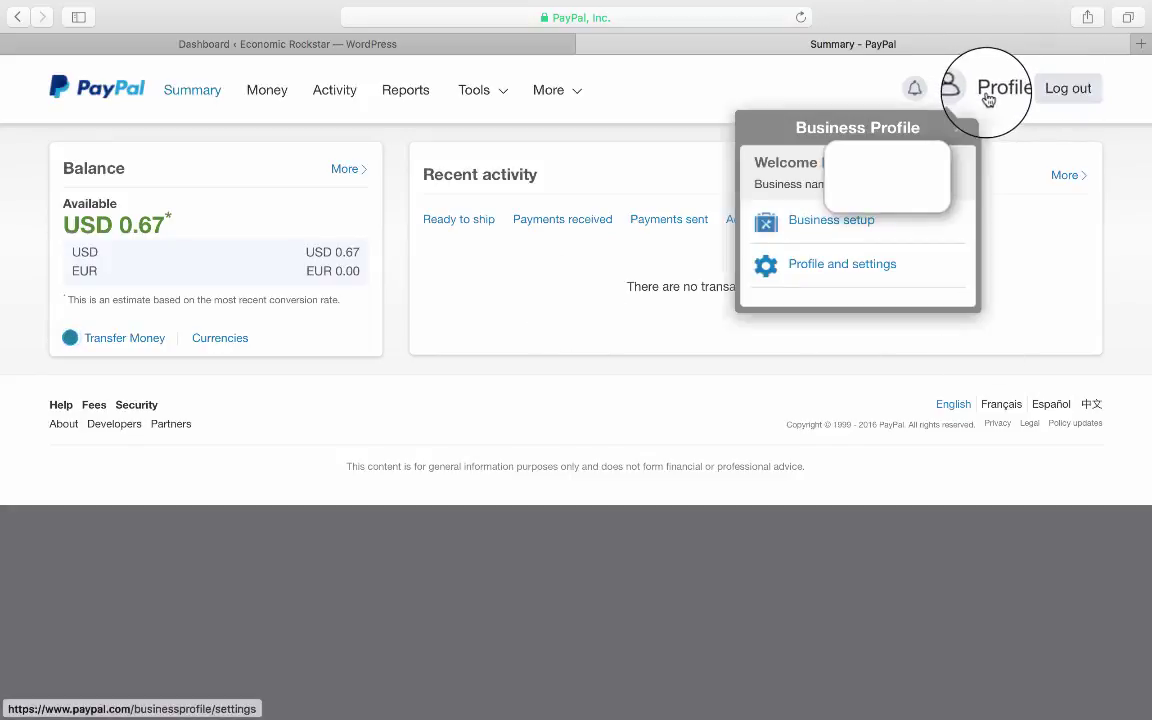
{"action": "left_click", "coordinate": [844, 267]}
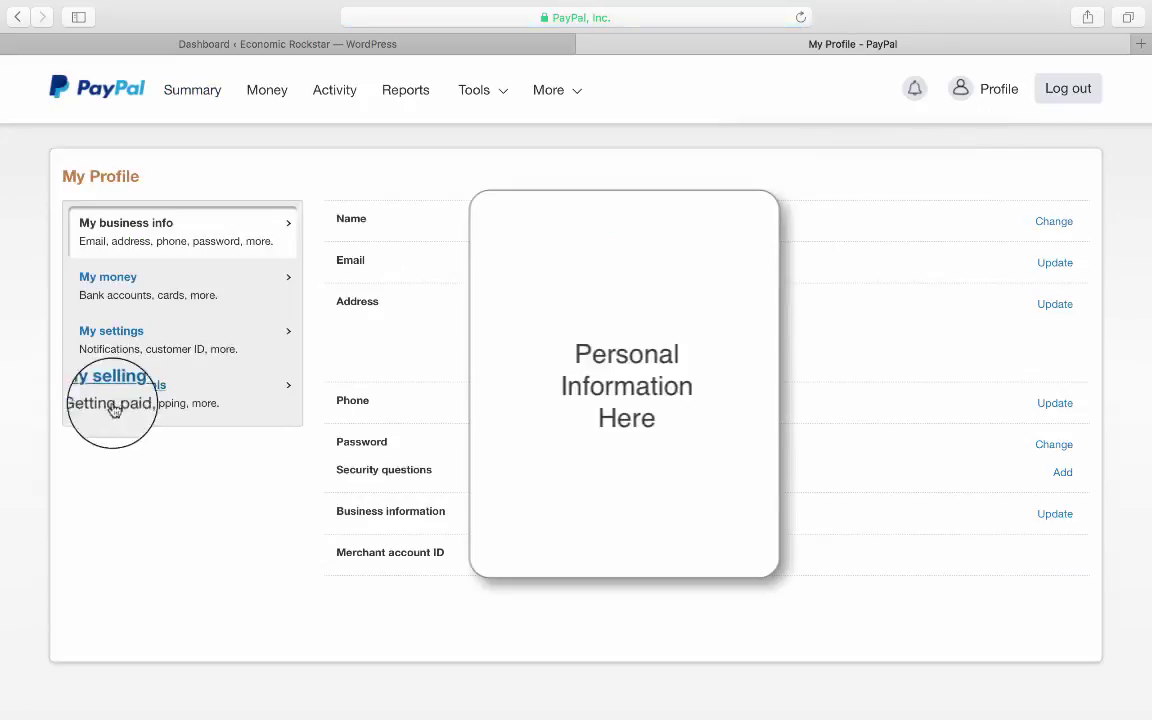
{"action": "left_click", "coordinate": [109, 396]}
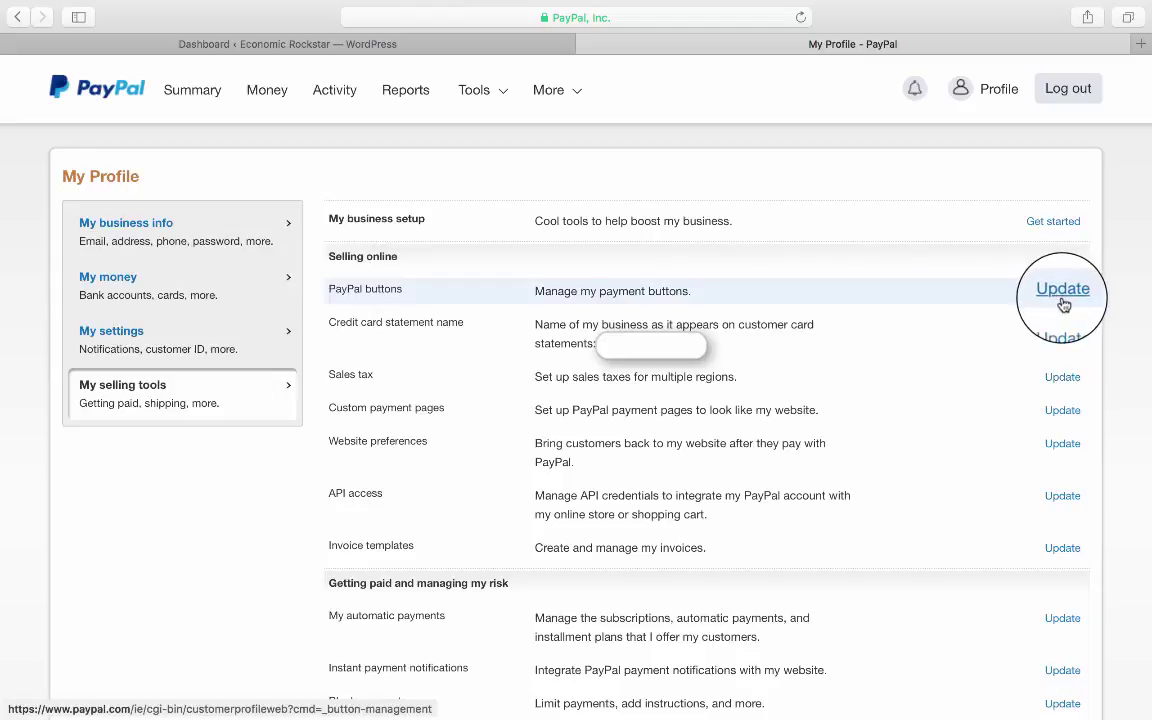
{"action": "left_click", "coordinate": [1059, 299]}
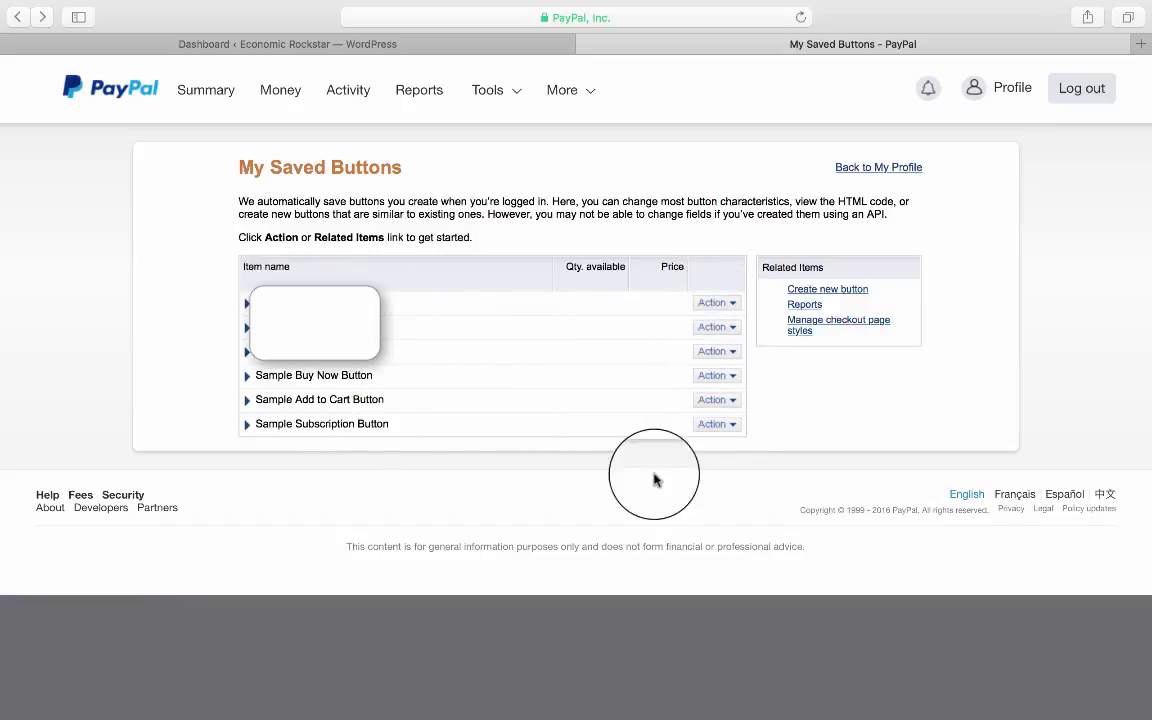
{"action": "left_click", "coordinate": [731, 376]}
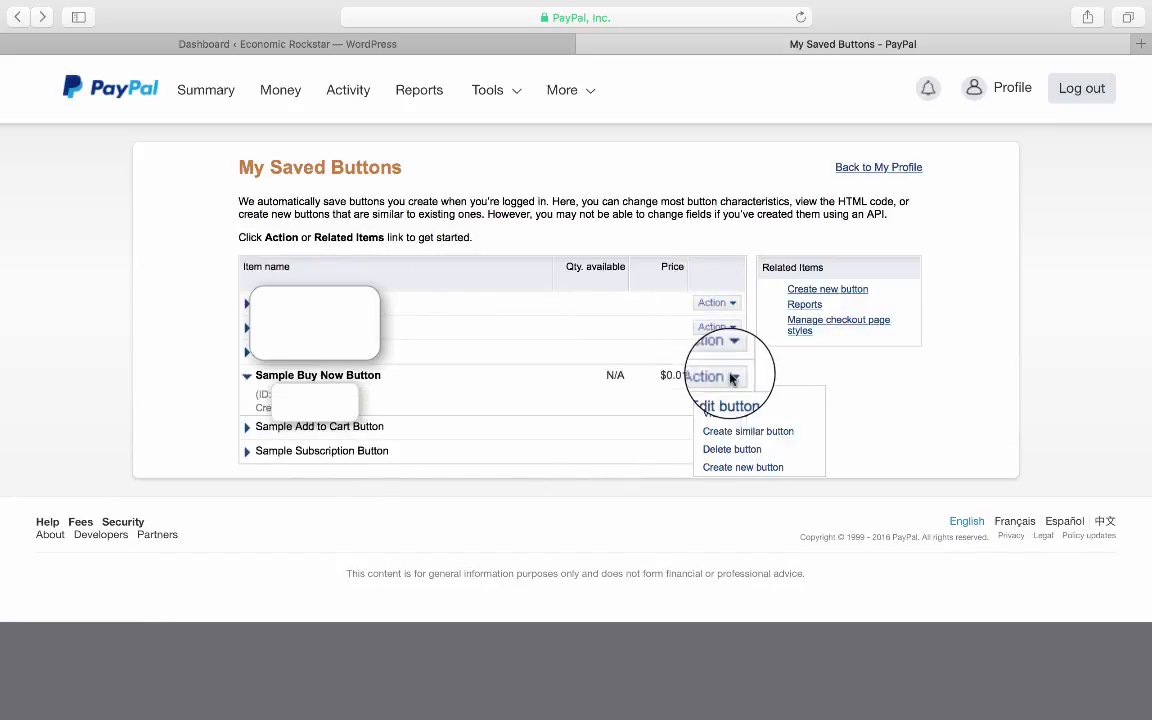
{"action": "left_click", "coordinate": [744, 470]}
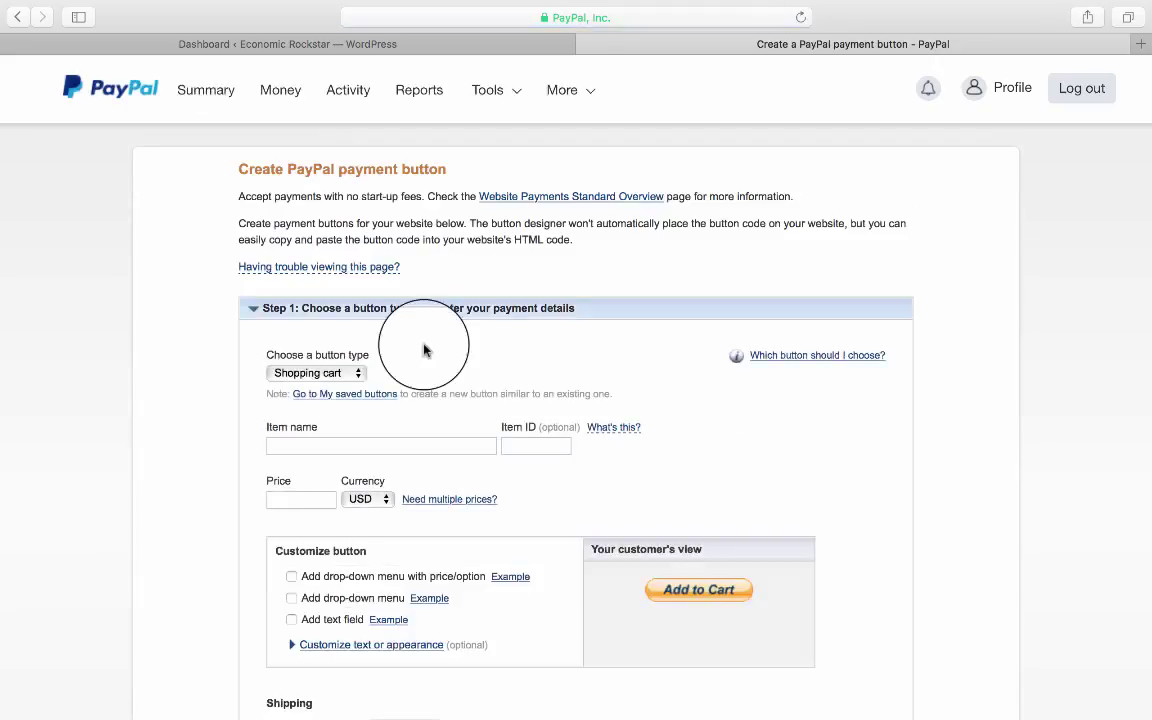
Step: Set the button type to Donations and the organization name/service to "Buy a Coffee for me - with thanks!"
{"action": "left_click", "coordinate": [358, 378]}
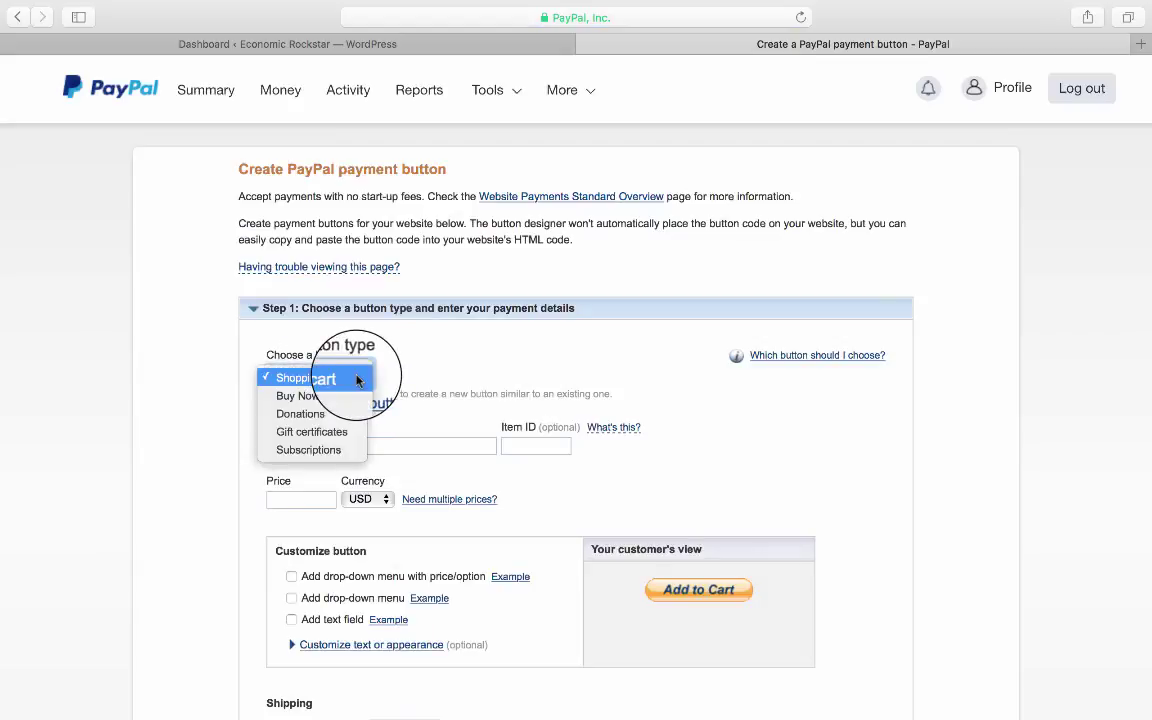
{"action": "left_click", "coordinate": [329, 422]}
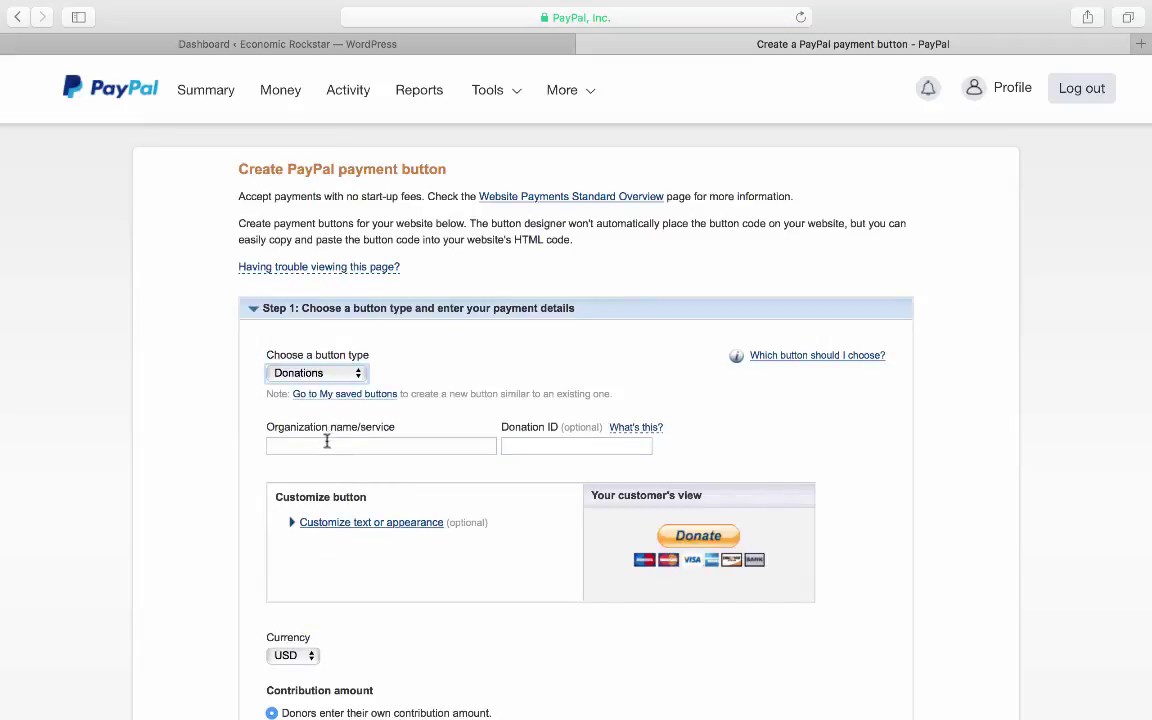
{"action": "left_click", "coordinate": [326, 442]}
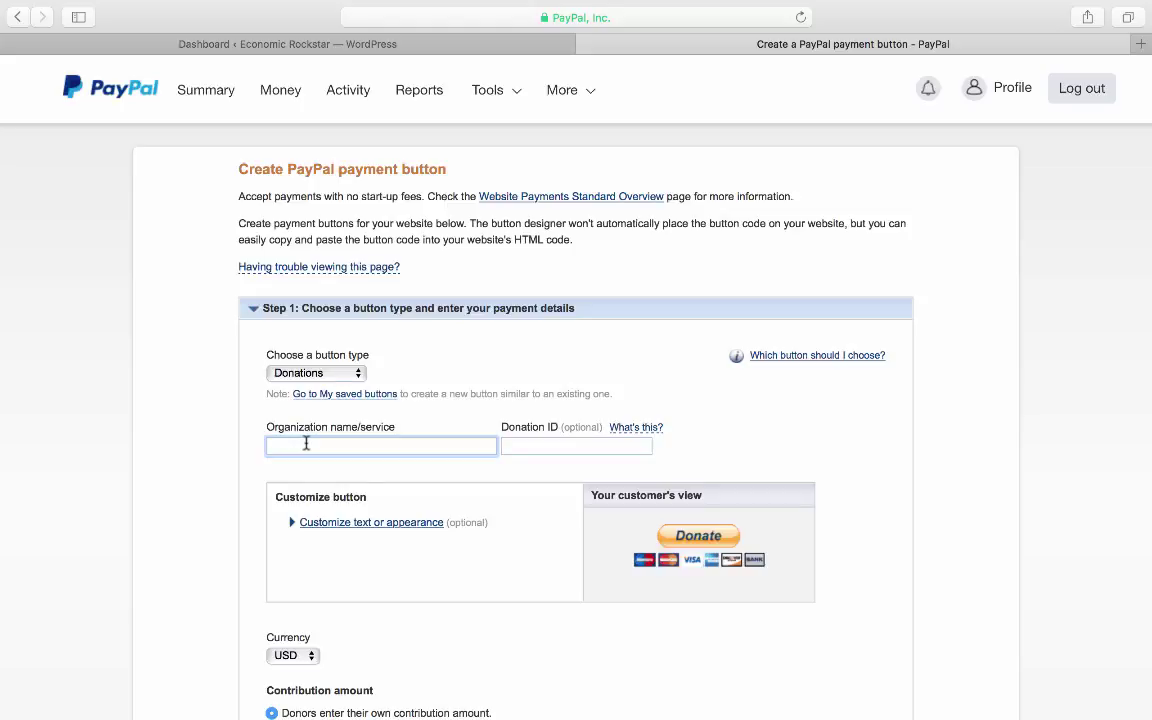
{"action": "type", "text": "Buy a Coffee for me - with thanks!"}
Step: Choose USD as the donation currency
{"action": "scroll", "coordinate": [525, 444], "scroll_direction": "down", "scroll_amount": 3}
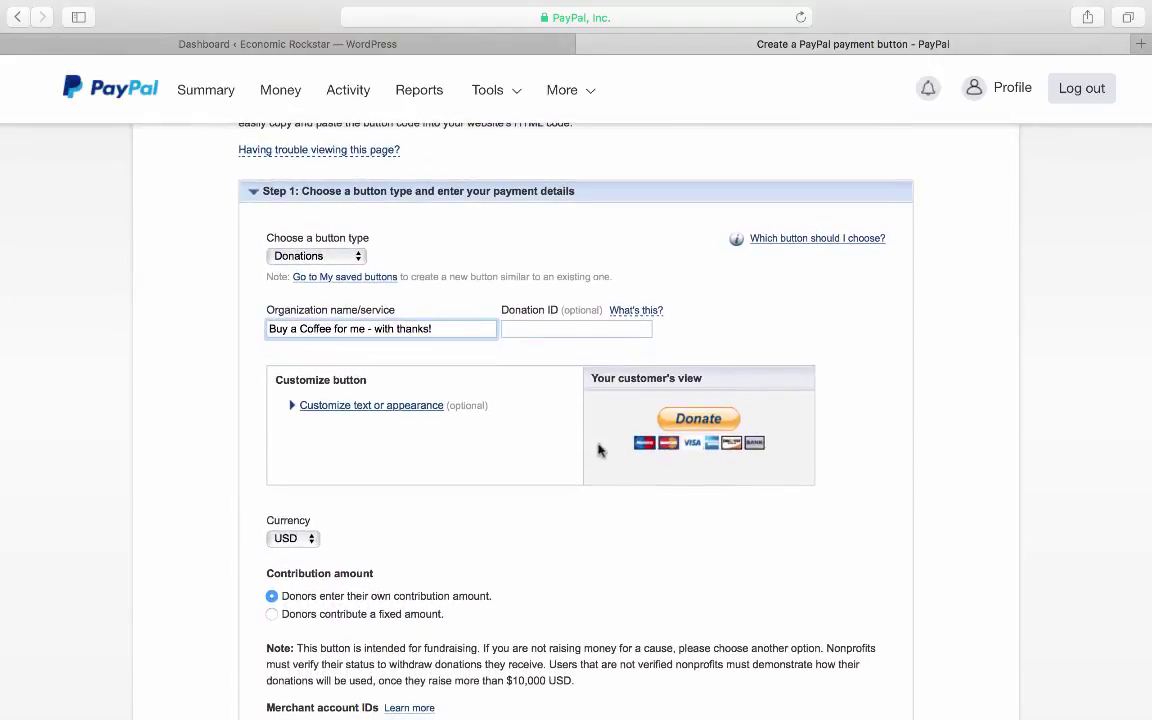
{"action": "scroll", "coordinate": [597, 450], "scroll_direction": "down", "scroll_amount": 3}
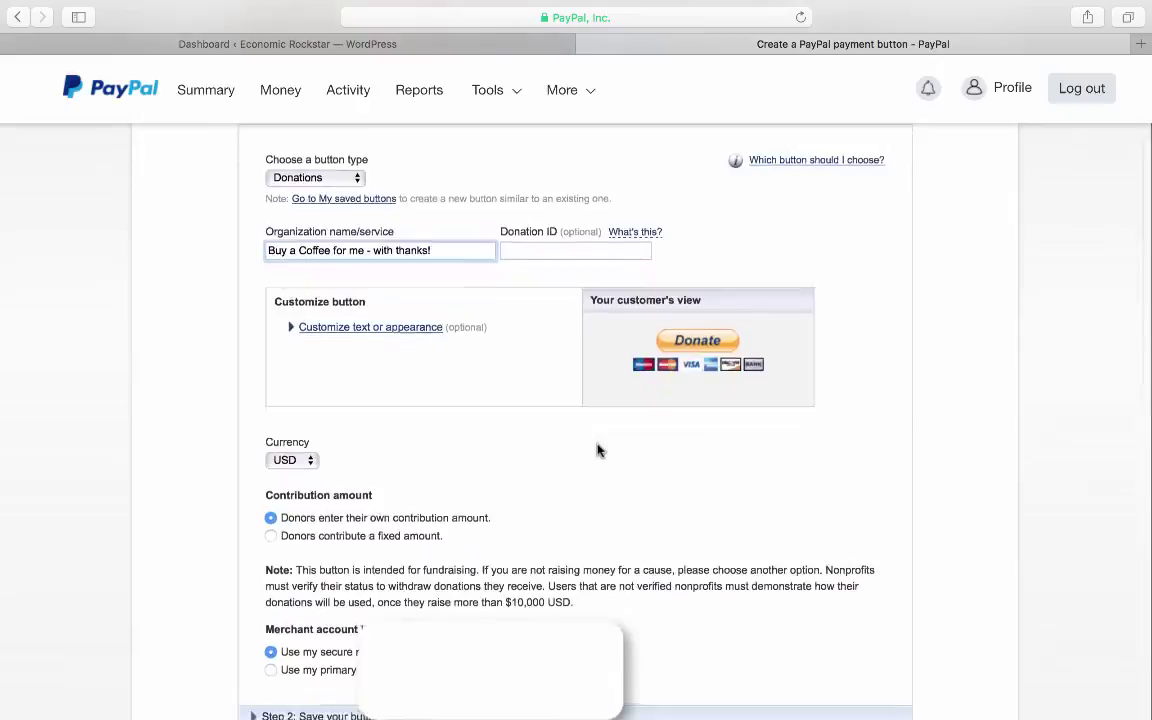
{"action": "left_click", "coordinate": [310, 451]}
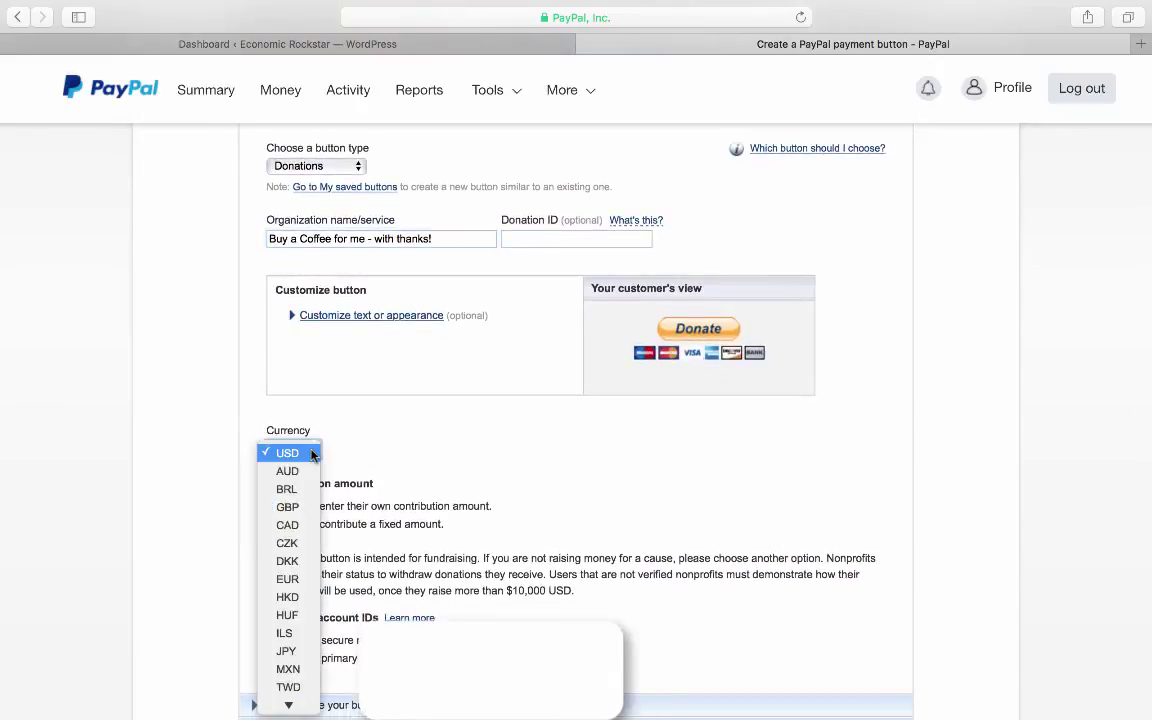
{"action": "left_click", "coordinate": [290, 452]}
{"action": "scroll", "coordinate": [514, 548], "scroll_direction": "up", "scroll_amount": 2}
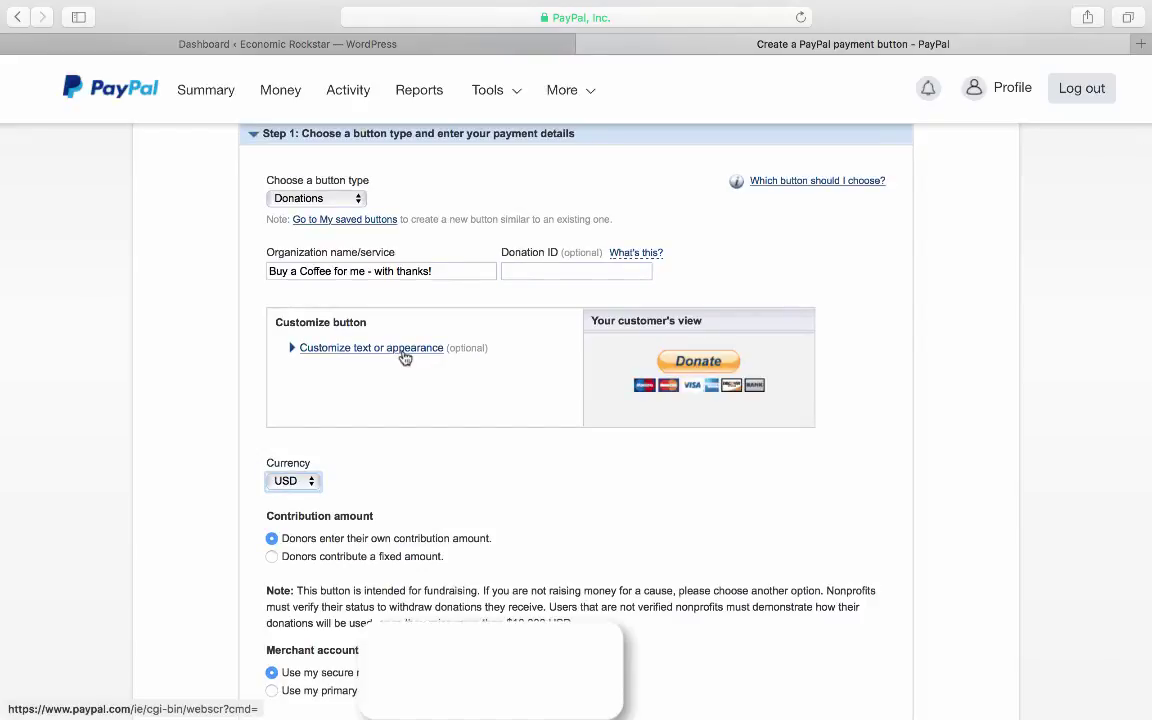
Step: Expand the button's text and appearance options and choose to use your own button image
{"action": "left_click", "coordinate": [404, 350]}
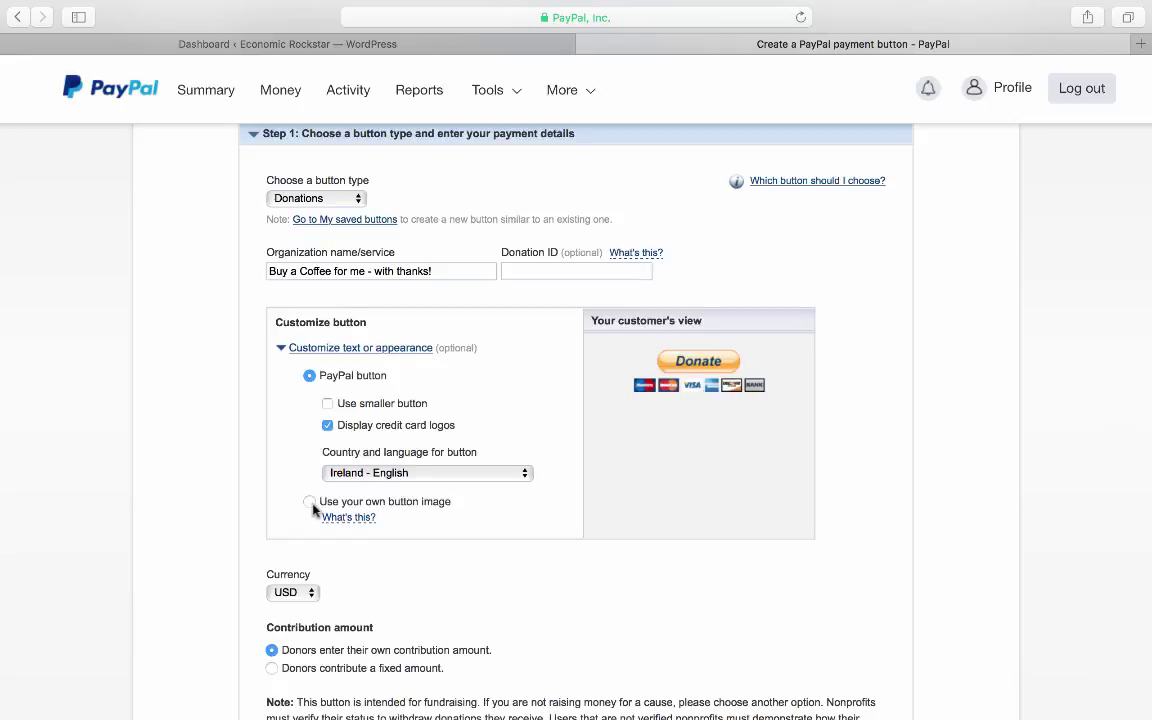
{"action": "left_click", "coordinate": [310, 504]}
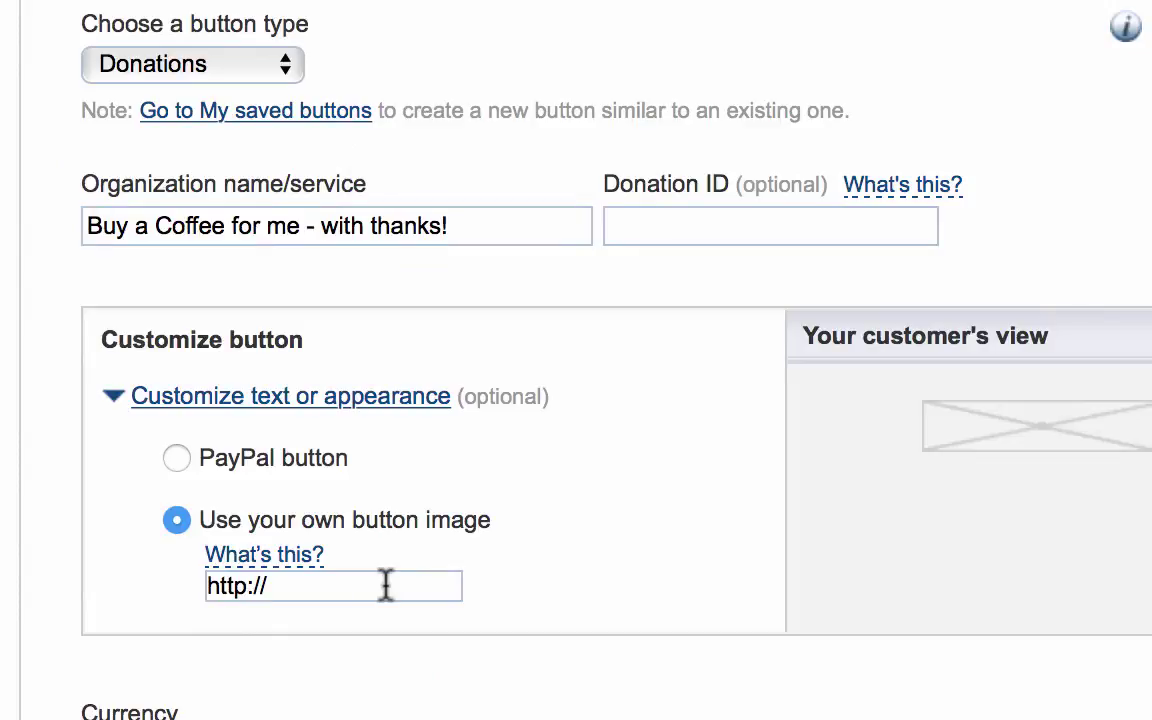
{"action": "scroll", "coordinate": [386, 584], "scroll_direction": "down", "scroll_amount": 1}
{"action": "scroll", "coordinate": [388, 590], "scroll_direction": "up", "scroll_amount": 2}
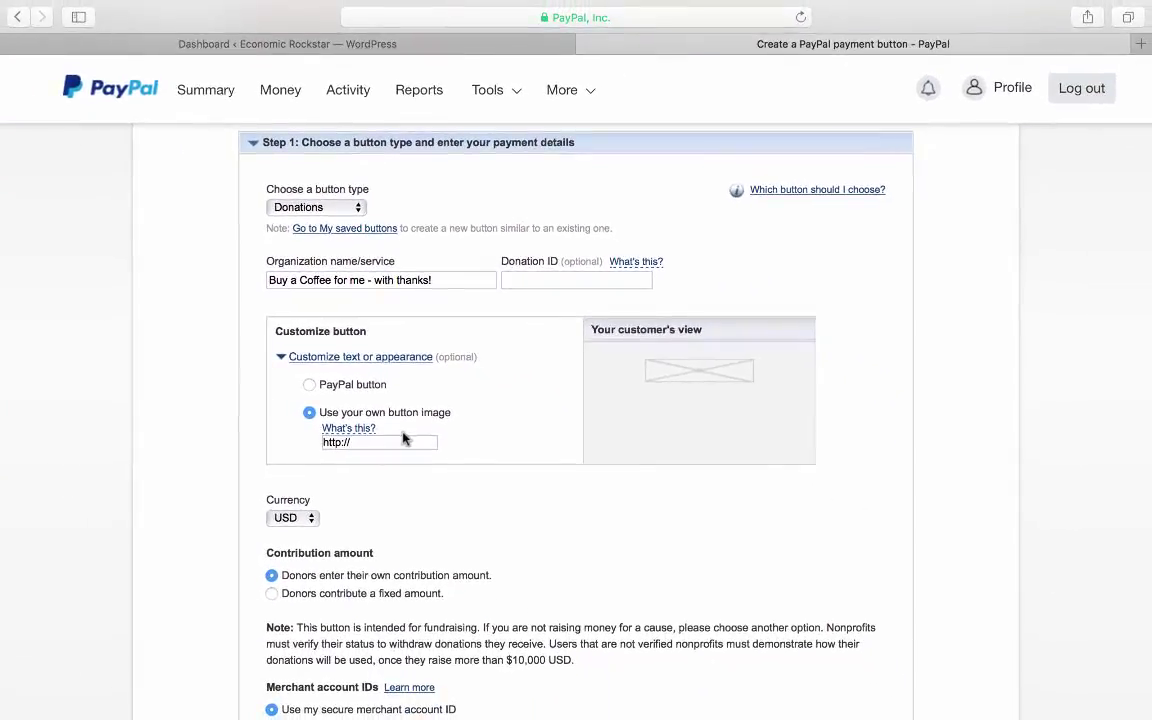
Step: Switch to the WordPress site and upload Coffee-Donate-Button.jpg from the Downloads folder to the Media Library
{"action": "left_click", "coordinate": [359, 46]}
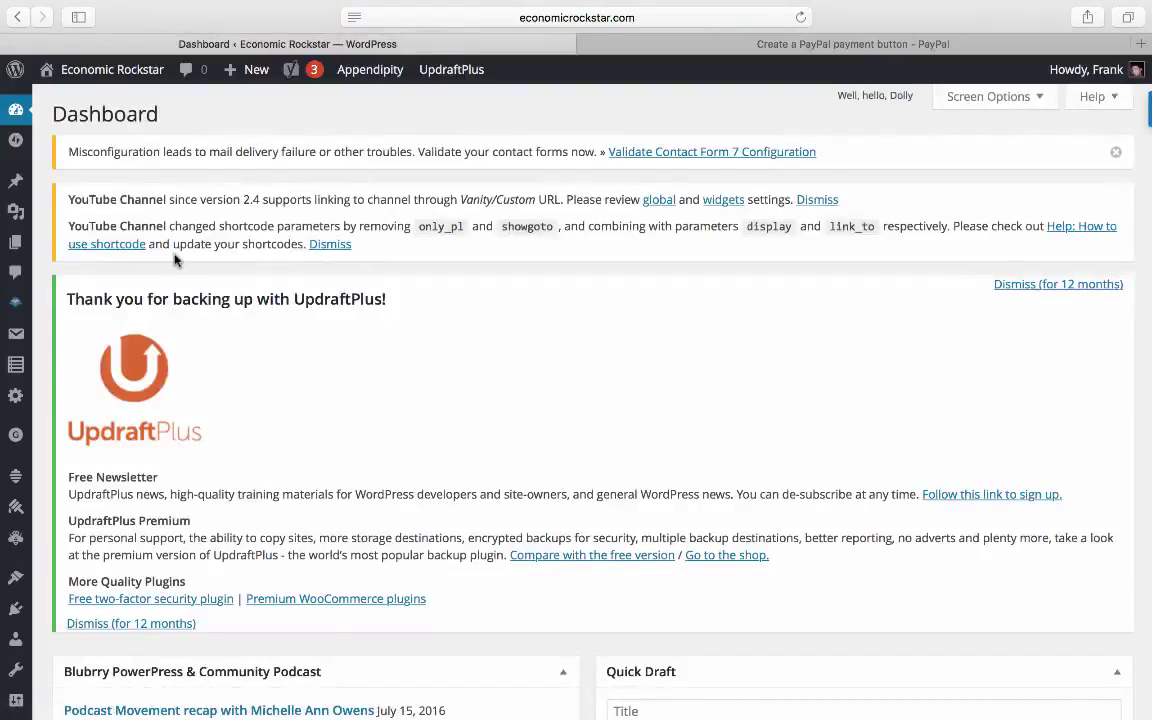
{"action": "left_click", "coordinate": [17, 212]}
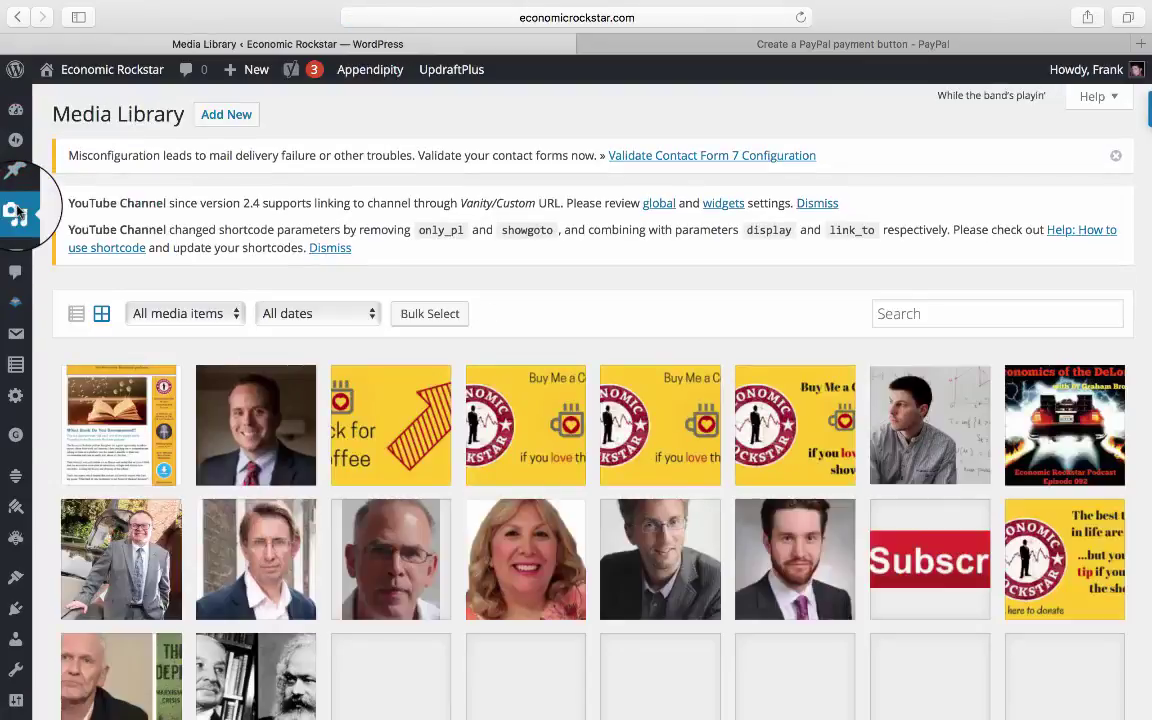
{"action": "left_click", "coordinate": [234, 116]}
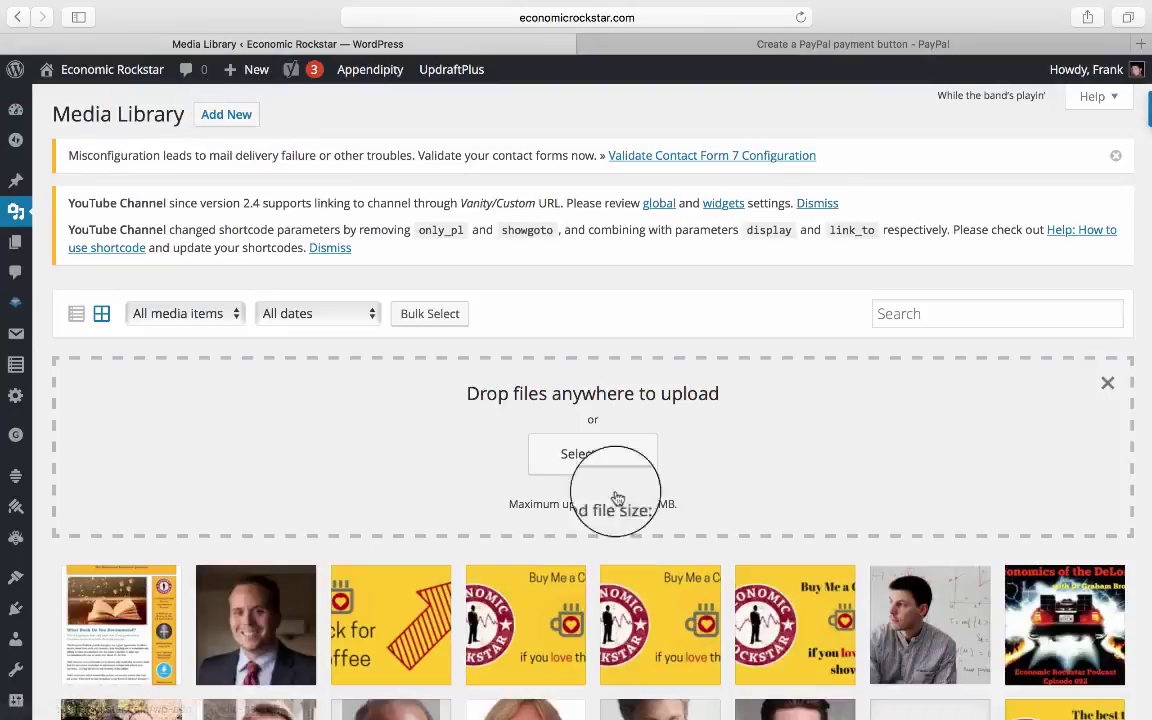
{"action": "left_click", "coordinate": [591, 457]}
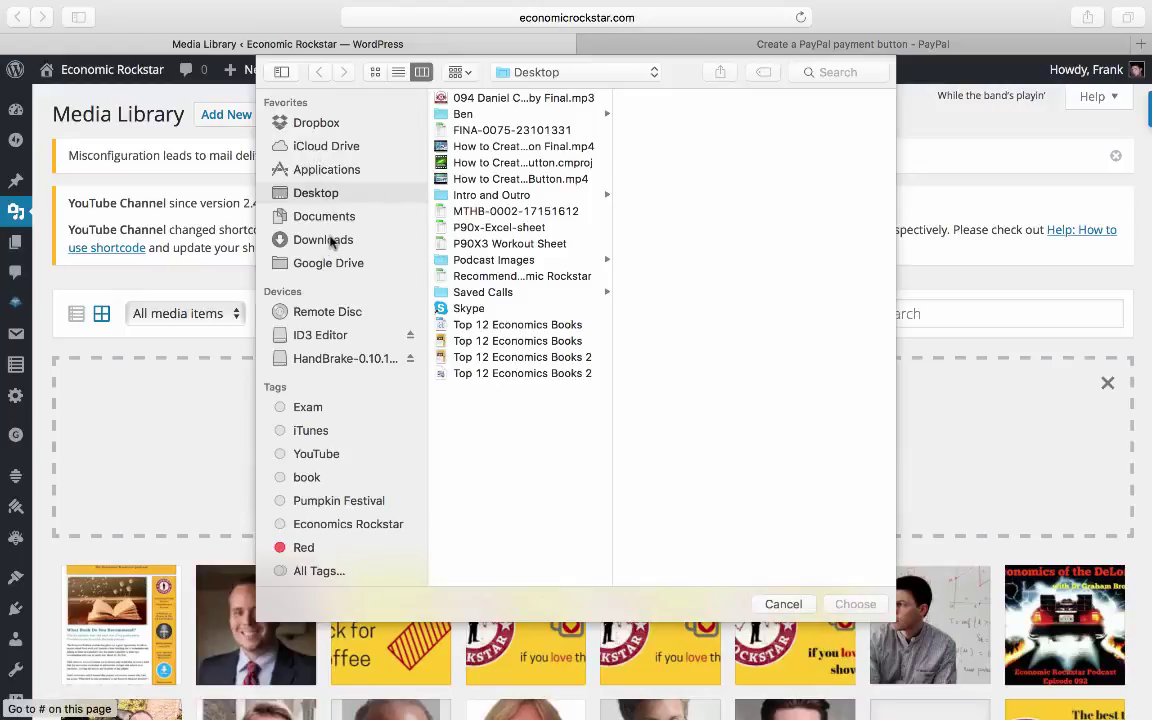
{"action": "left_click", "coordinate": [300, 240]}
{"action": "double_click", "coordinate": [477, 216]}
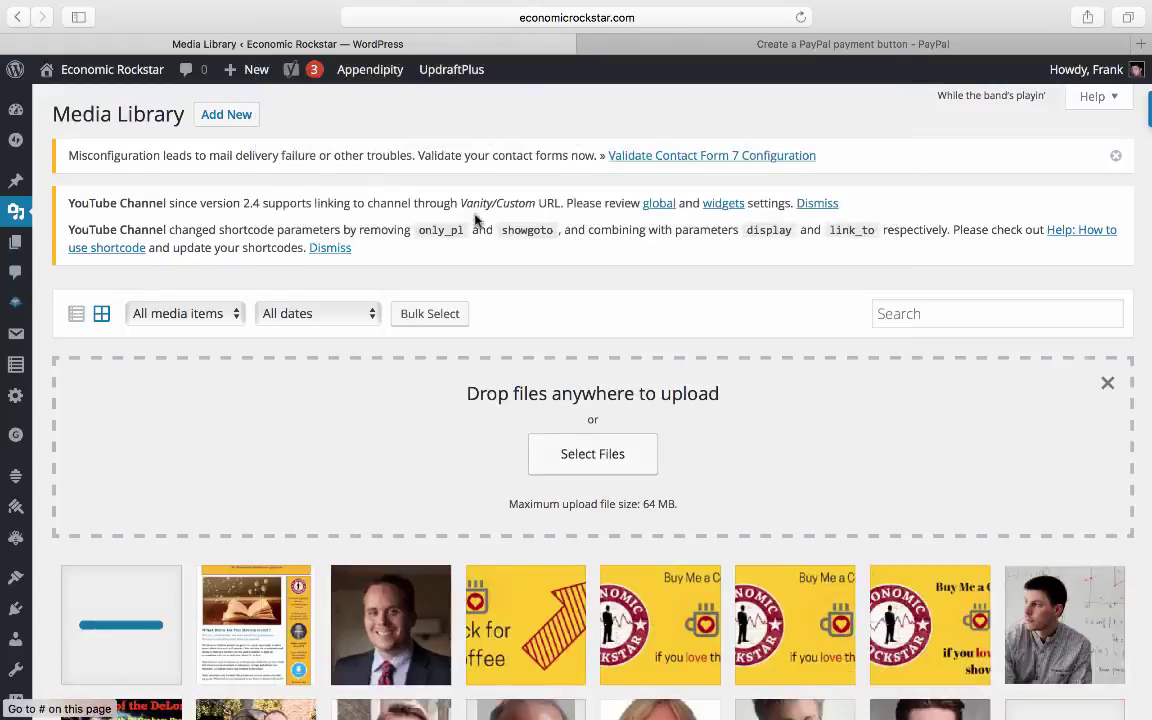
{"action": "scroll", "coordinate": [250, 365], "scroll_direction": "down", "scroll_amount": 1}
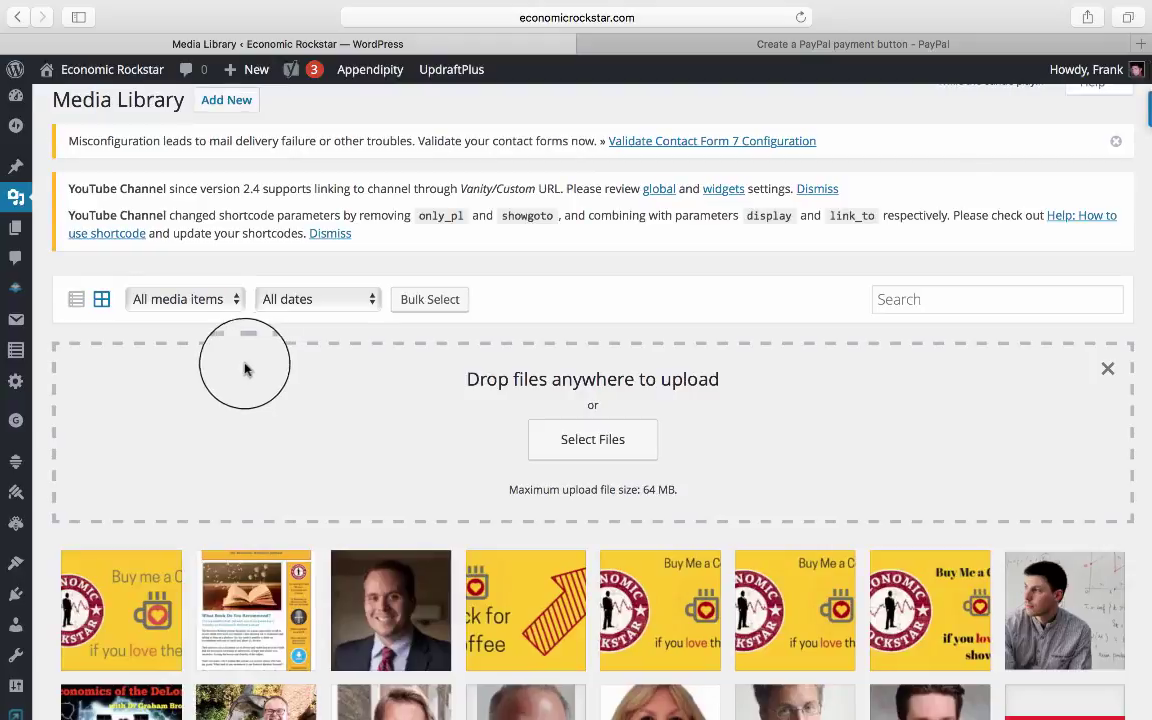
Step: Open the attachment details of the newly uploaded coffee donate image and copy its full URL
{"action": "left_click", "coordinate": [115, 588]}
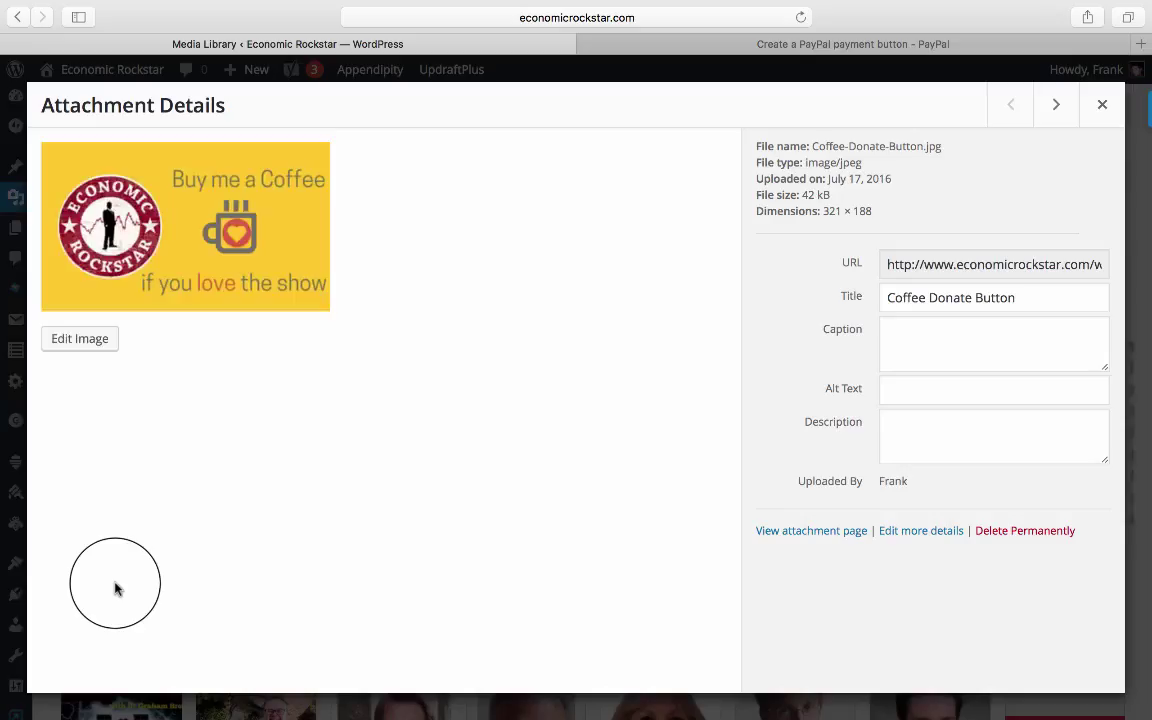
{"action": "left_click", "coordinate": [893, 272]}
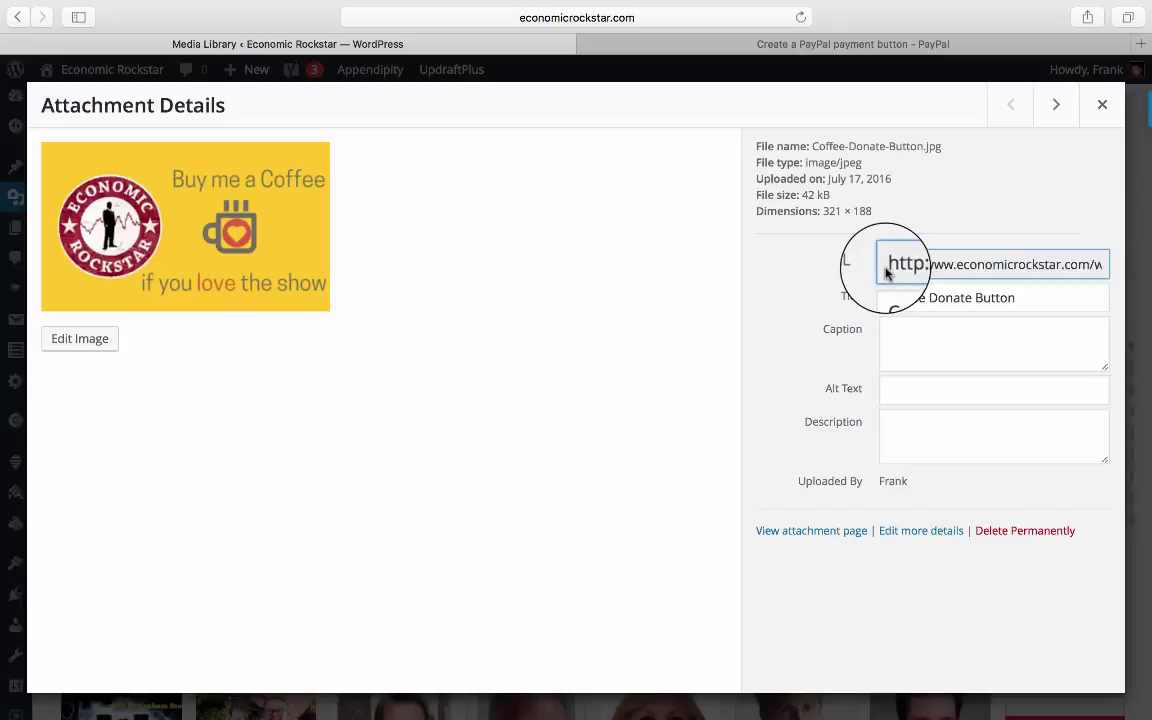
{"action": "left_click_drag", "start_coordinate": [885, 272], "coordinate": [1107, 264]}
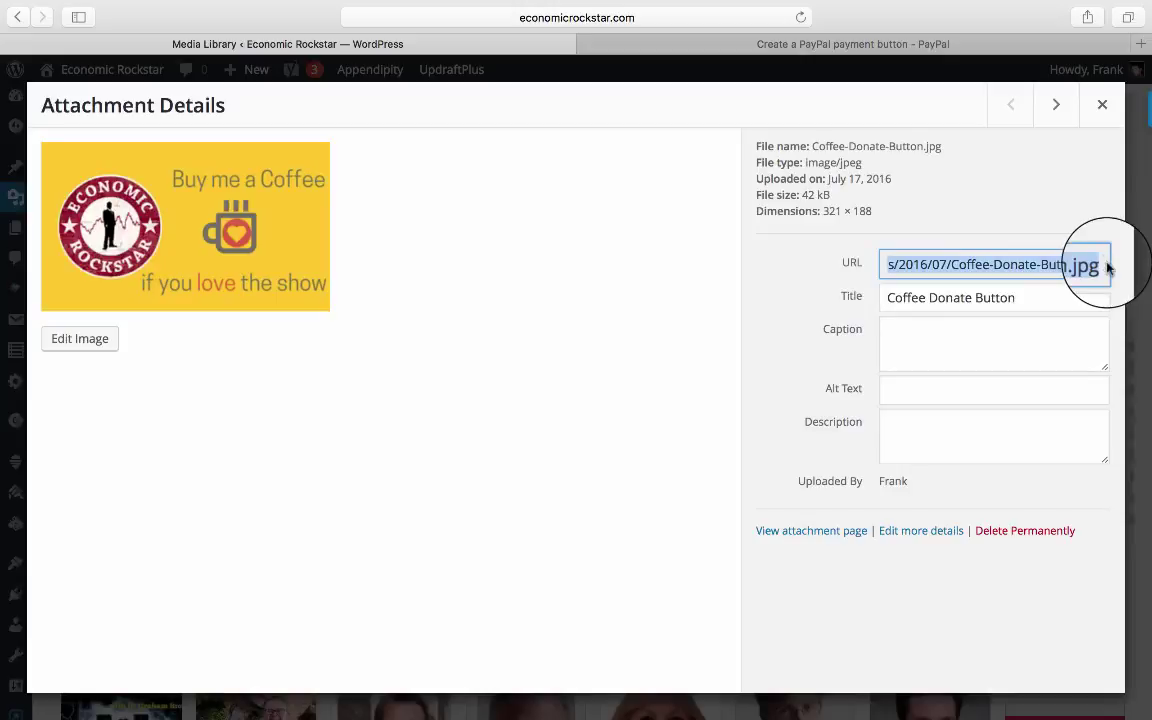
Step: Return to the PayPal button form and replace the placeholder image address with the copied Coffee-Donate-Button.jpg URL
{"action": "left_click", "coordinate": [869, 46]}
{"action": "left_click_drag", "start_coordinate": [372, 442], "coordinate": [306, 441]}
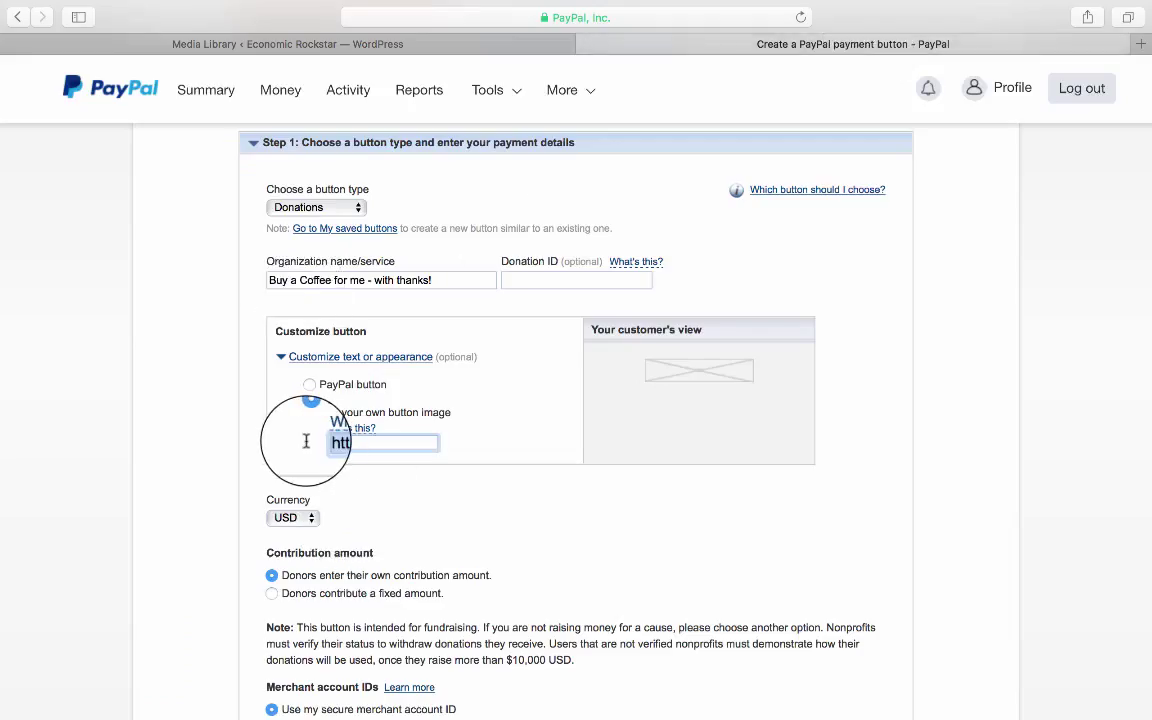
{"action": "key", "text": "ctrl+v"}
{"action": "key", "text": "Tab"}
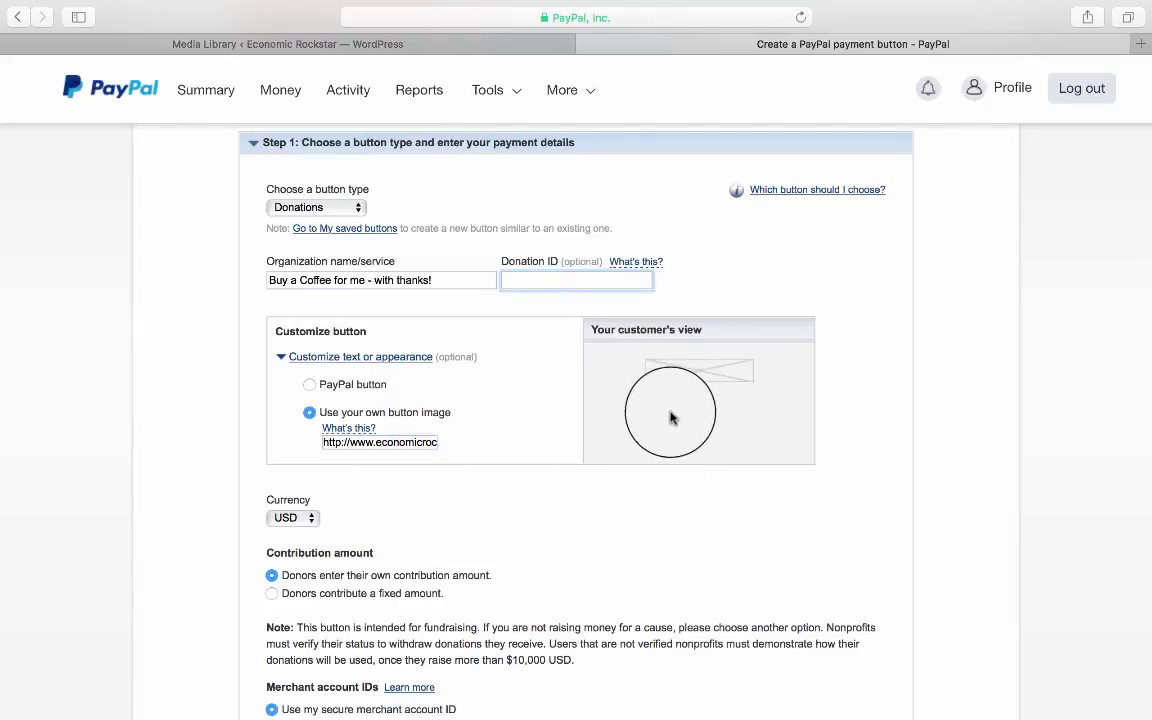
Step: Select the primary email address under the merchant account IDs and create the donation button
{"action": "scroll", "coordinate": [670, 418], "scroll_direction": "down", "scroll_amount": 3}
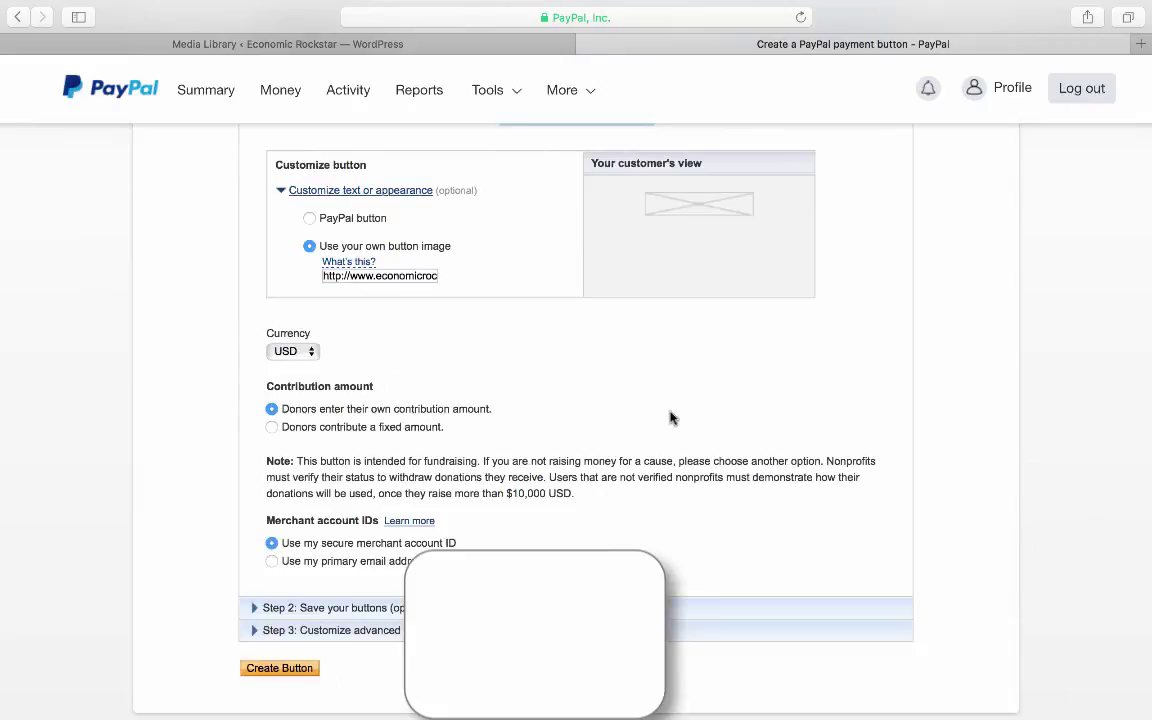
{"action": "scroll", "coordinate": [670, 418], "scroll_direction": "down", "scroll_amount": 2}
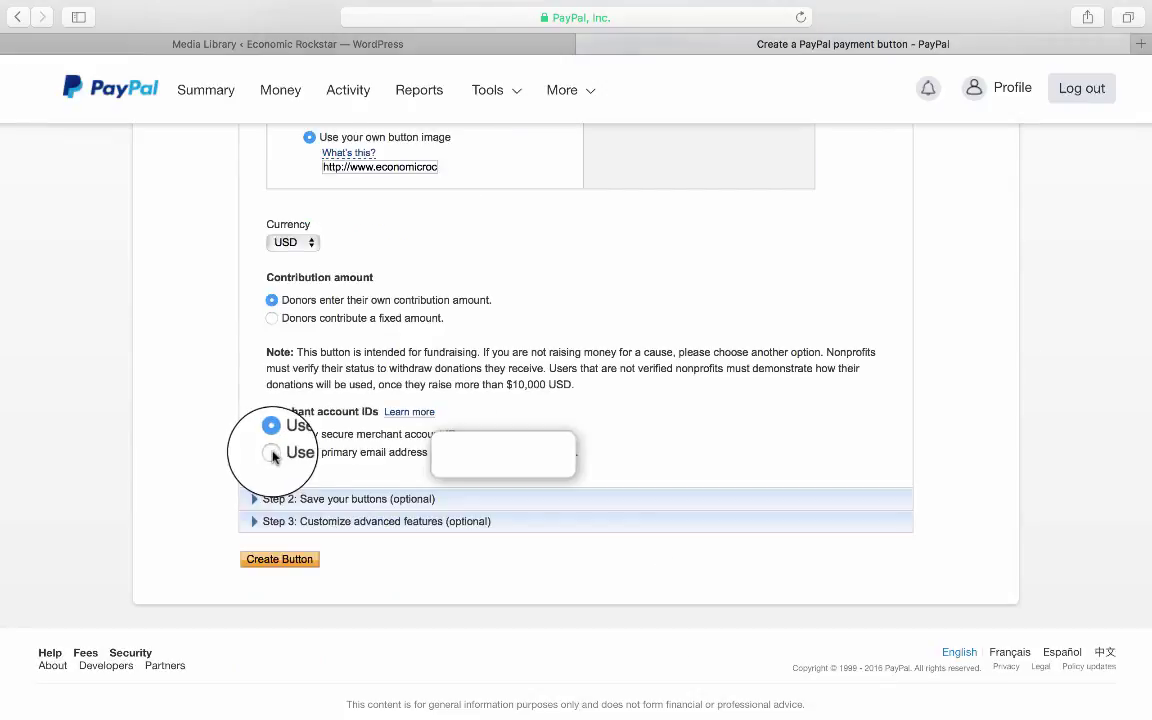
{"action": "left_click", "coordinate": [272, 454]}
{"action": "left_click", "coordinate": [312, 500]}
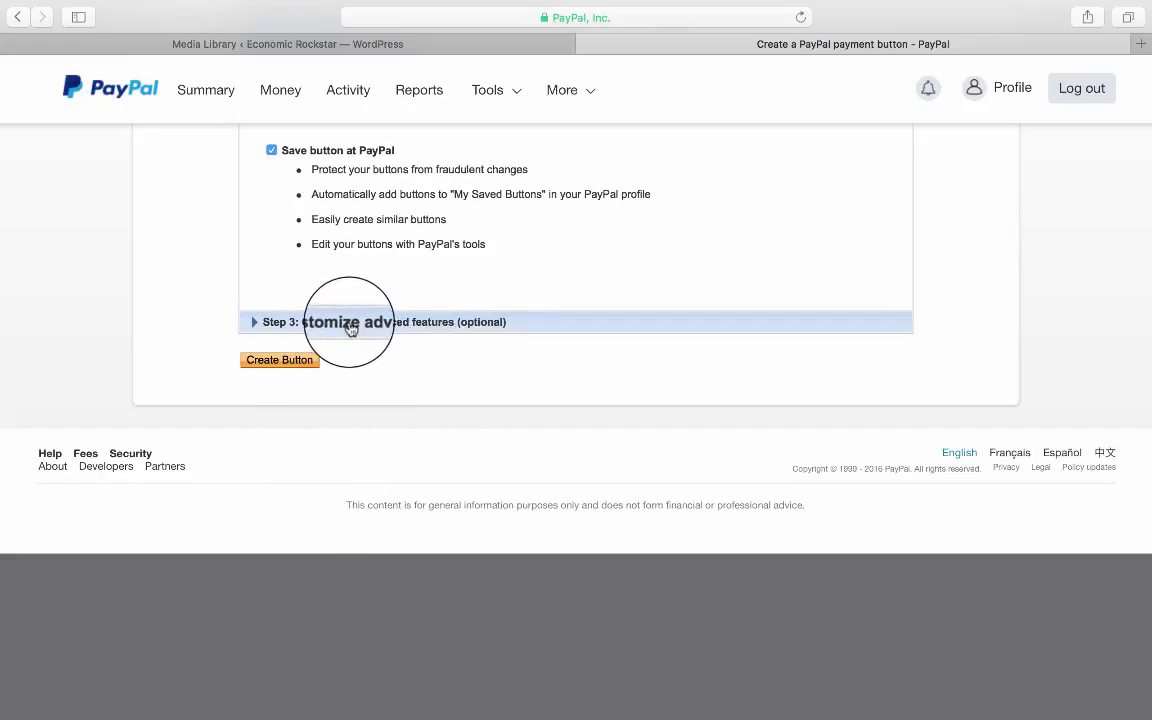
{"action": "left_click", "coordinate": [283, 362]}
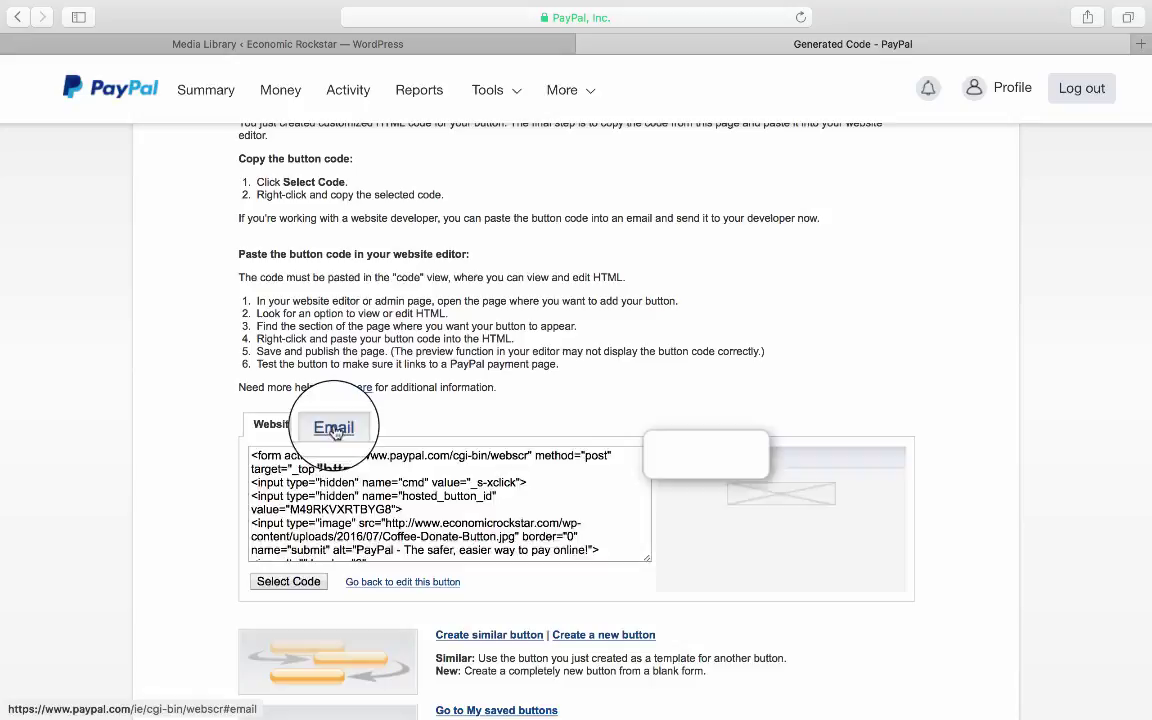
Step: Copy the generated email payment link for the donation button and switch back to the WordPress Media Library
{"action": "left_click", "coordinate": [333, 430]}
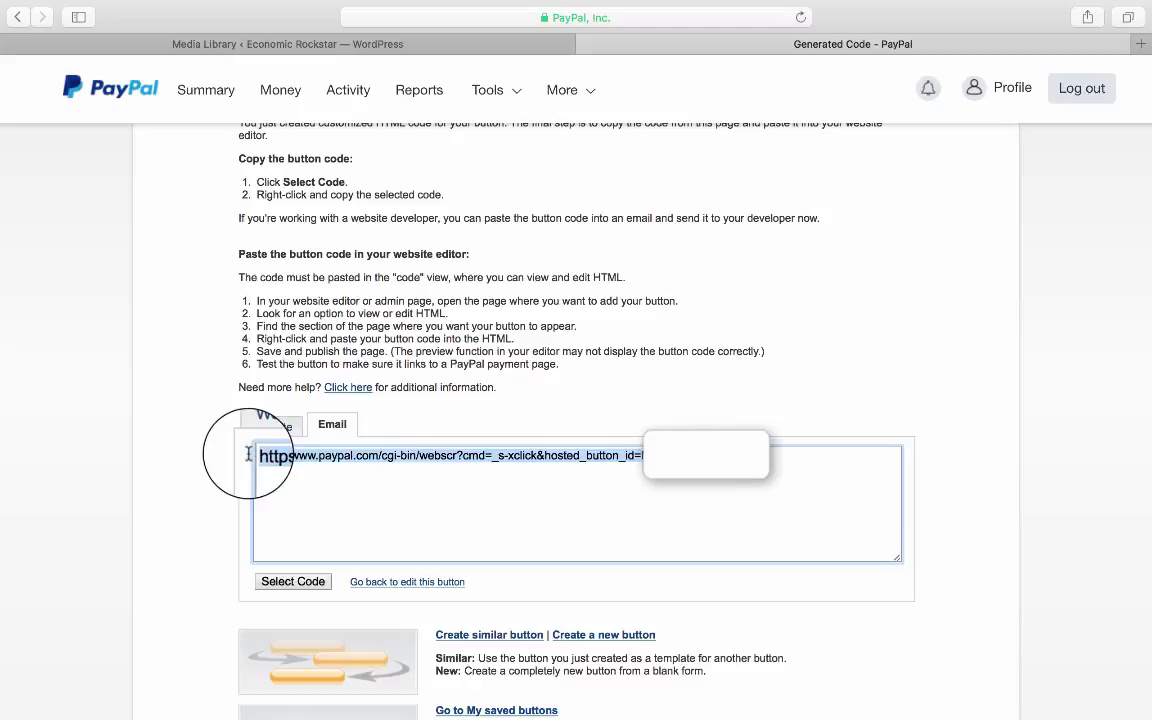
{"action": "left_click", "coordinate": [350, 44]}
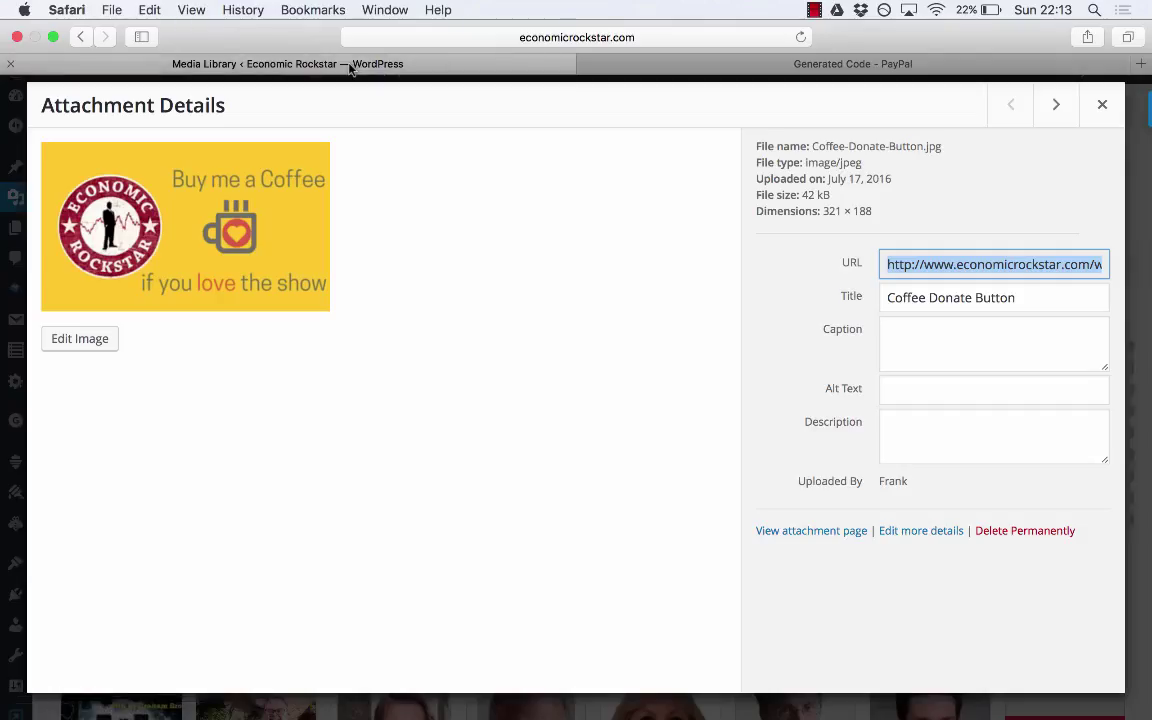
Step: Close the attachment details and open the site's ABOUT page for editing
{"action": "left_click", "coordinate": [1102, 104]}
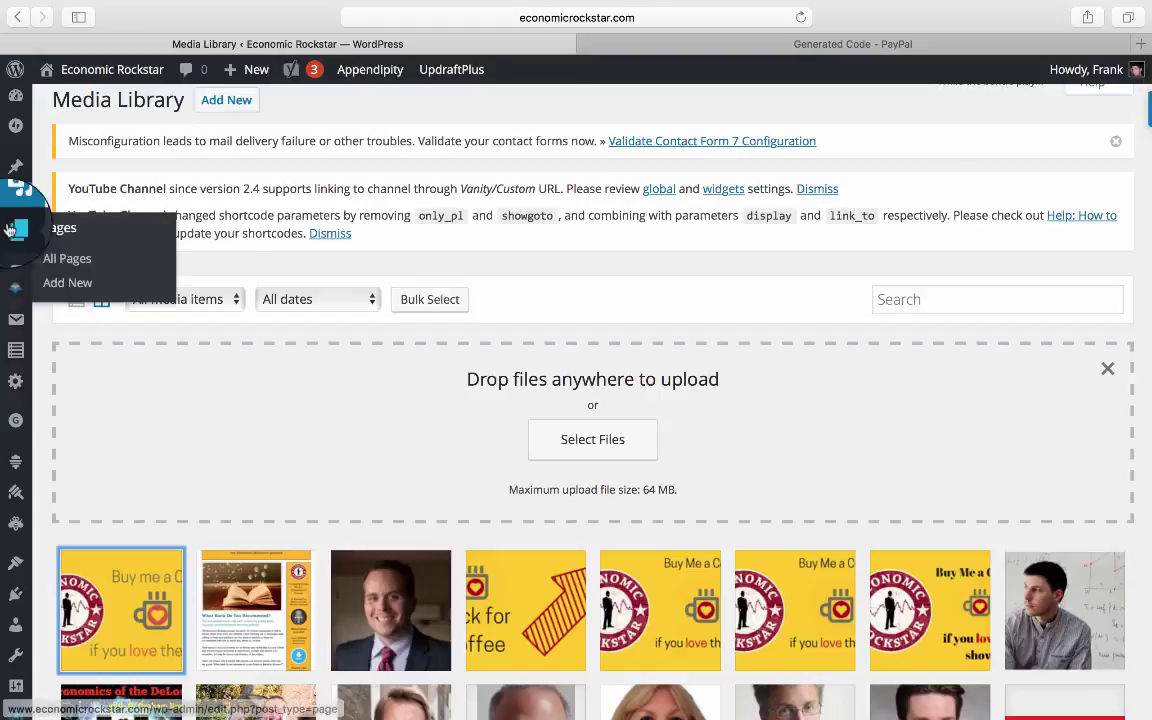
{"action": "left_click", "coordinate": [16, 228]}
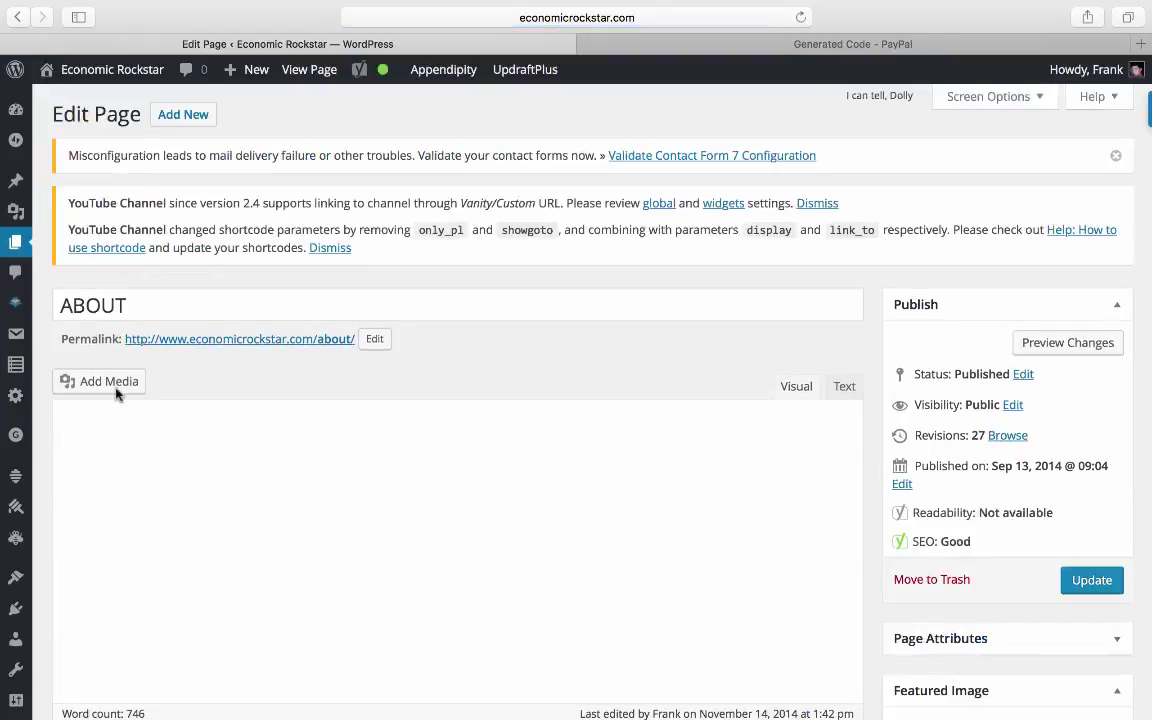
Step: Insert the newly uploaded coffee donate image from the media library above the heading "Here's How Economic Rockstar Can Help You Expand Your Knowledge"
{"action": "scroll", "coordinate": [297, 523], "scroll_direction": "down", "scroll_amount": 2}
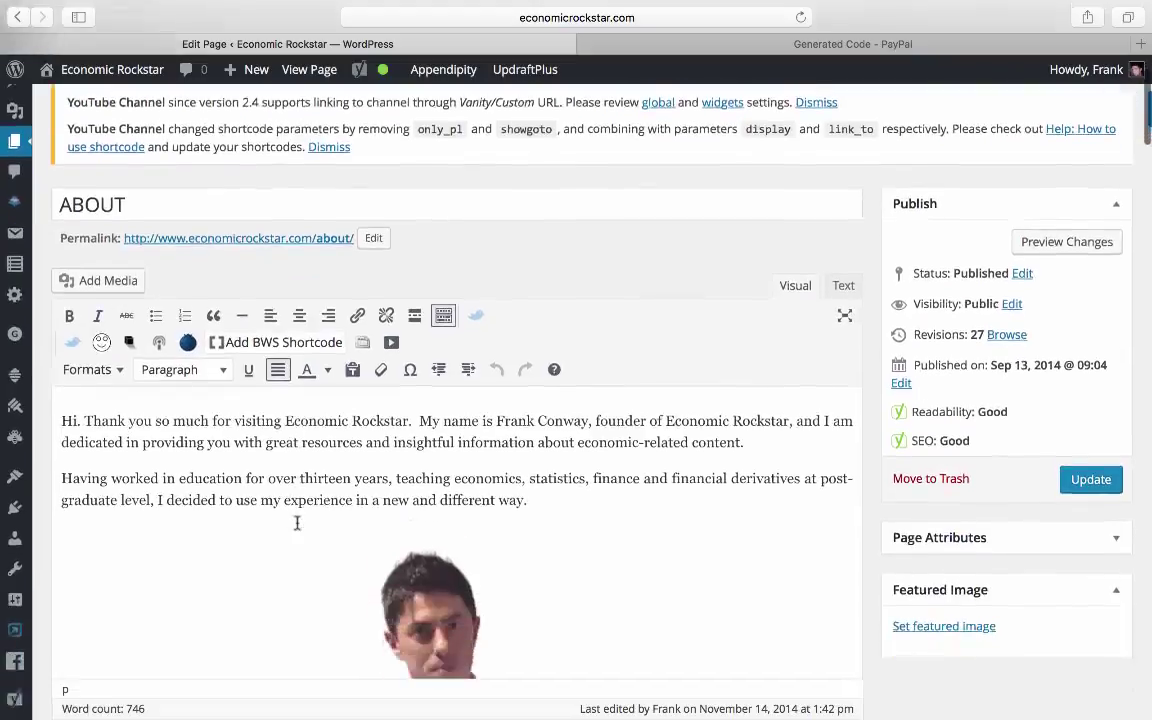
{"action": "scroll", "coordinate": [297, 523], "scroll_direction": "down", "scroll_amount": 12}
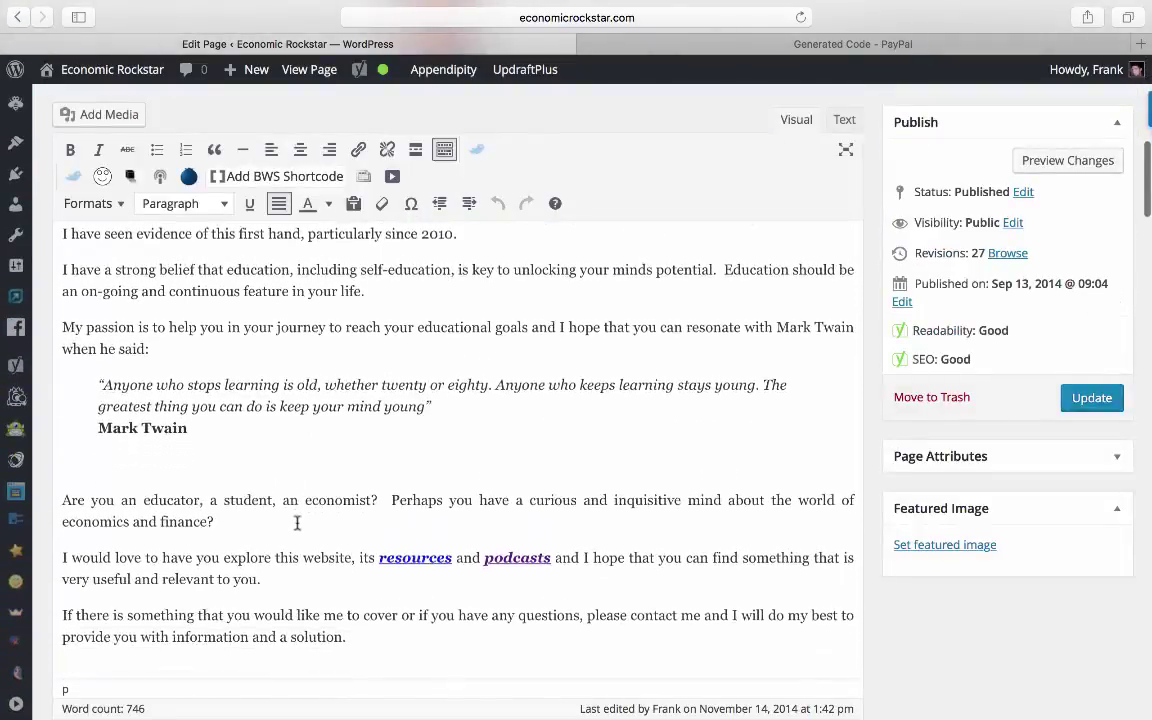
{"action": "scroll", "coordinate": [297, 523], "scroll_direction": "down", "scroll_amount": 20}
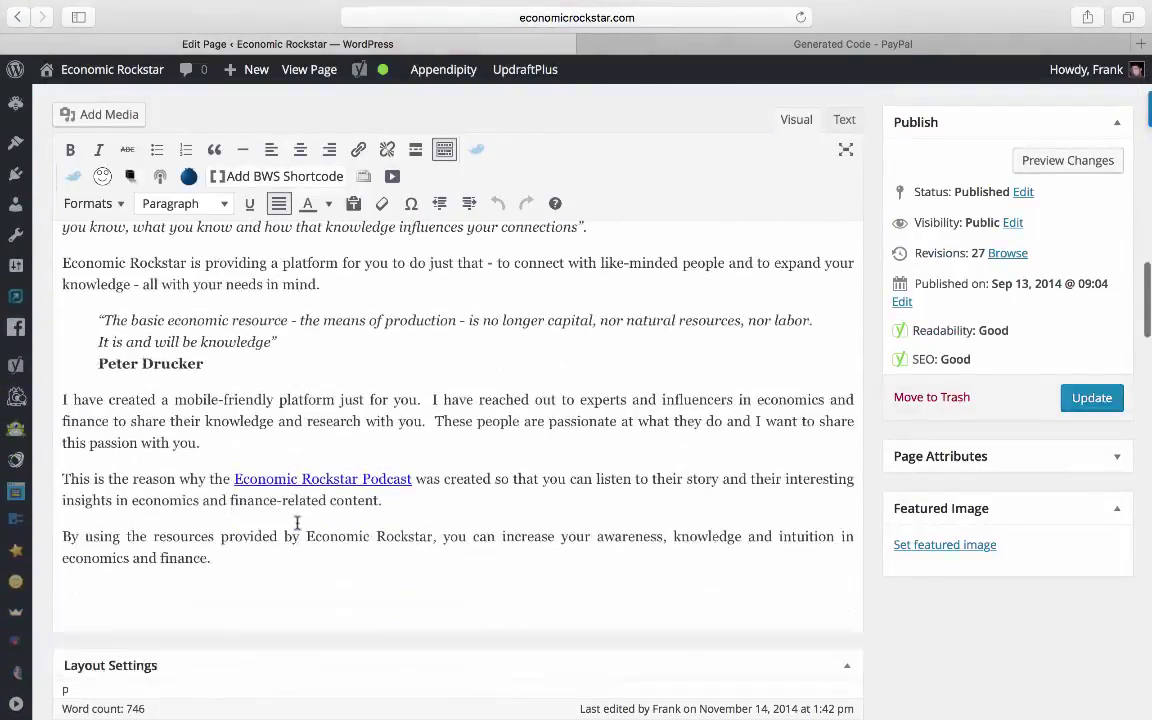
{"action": "scroll", "coordinate": [297, 523], "scroll_direction": "down", "scroll_amount": 4}
{"action": "scroll", "coordinate": [297, 523], "scroll_direction": "up", "scroll_amount": 10}
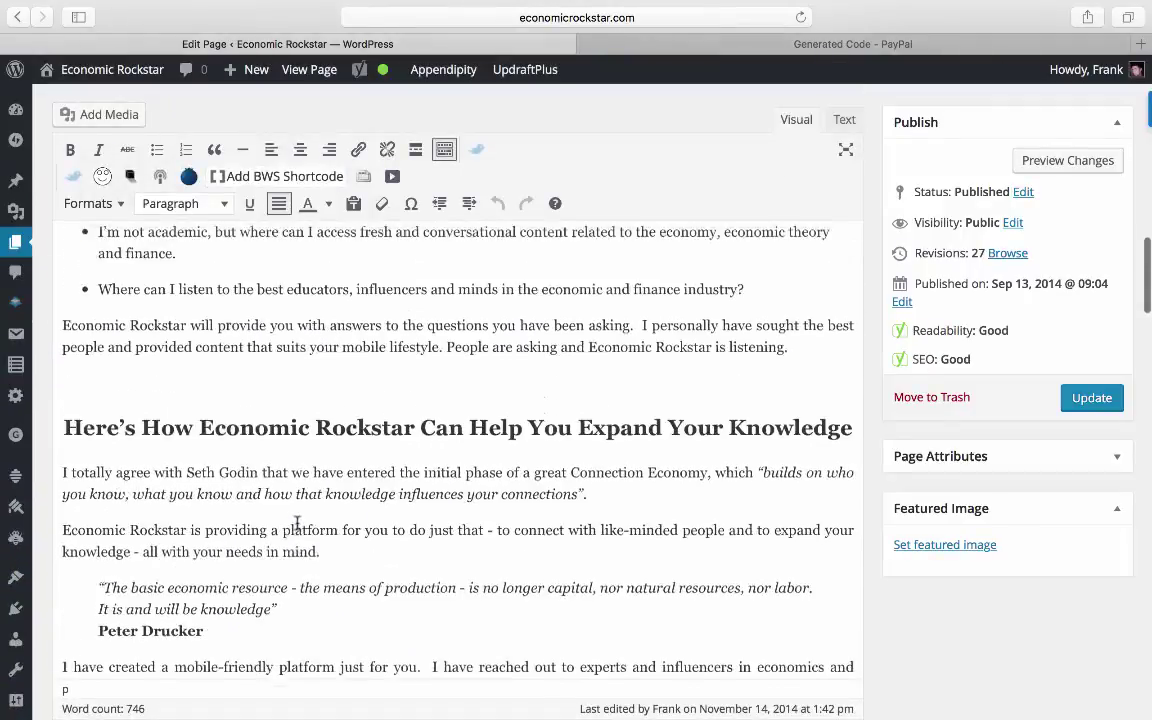
{"action": "left_click", "coordinate": [321, 382]}
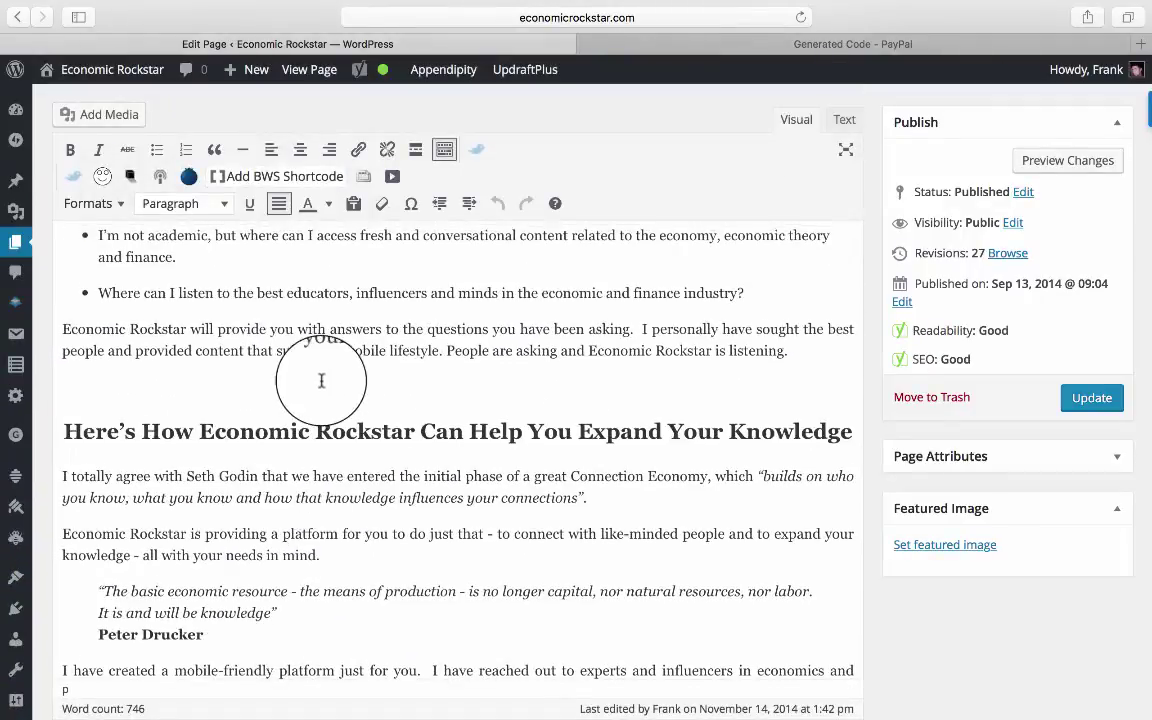
{"action": "left_click", "coordinate": [85, 118]}
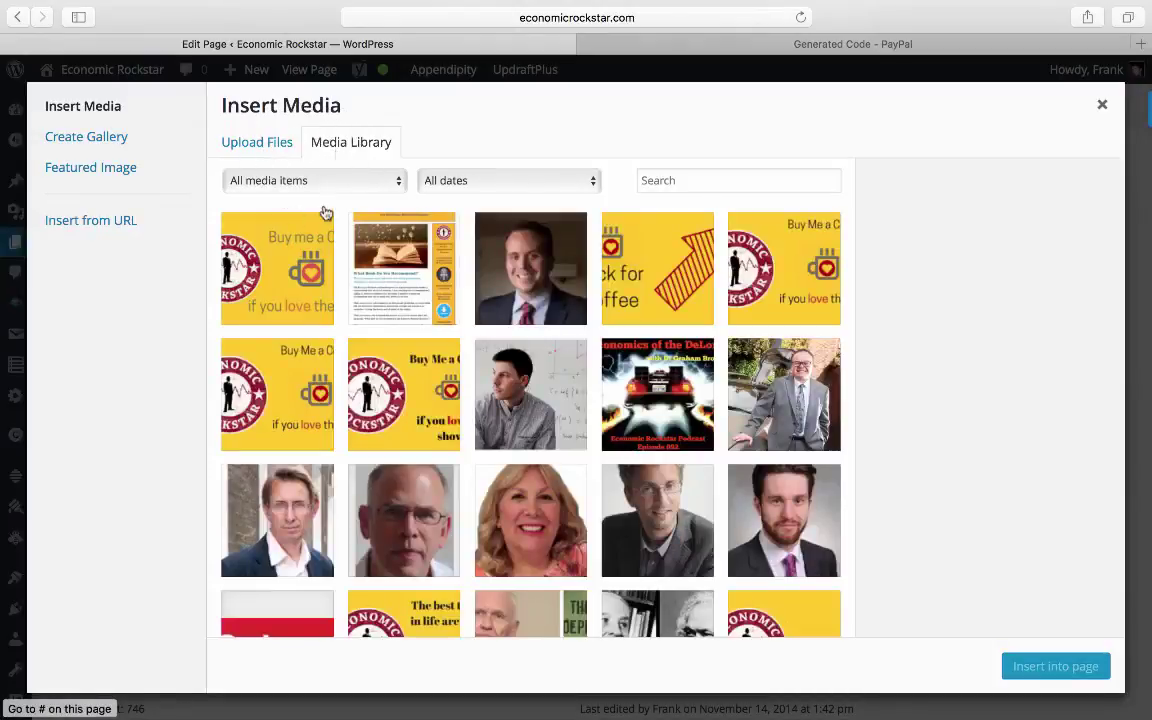
{"action": "left_click", "coordinate": [292, 263]}
{"action": "left_click", "coordinate": [1052, 662]}
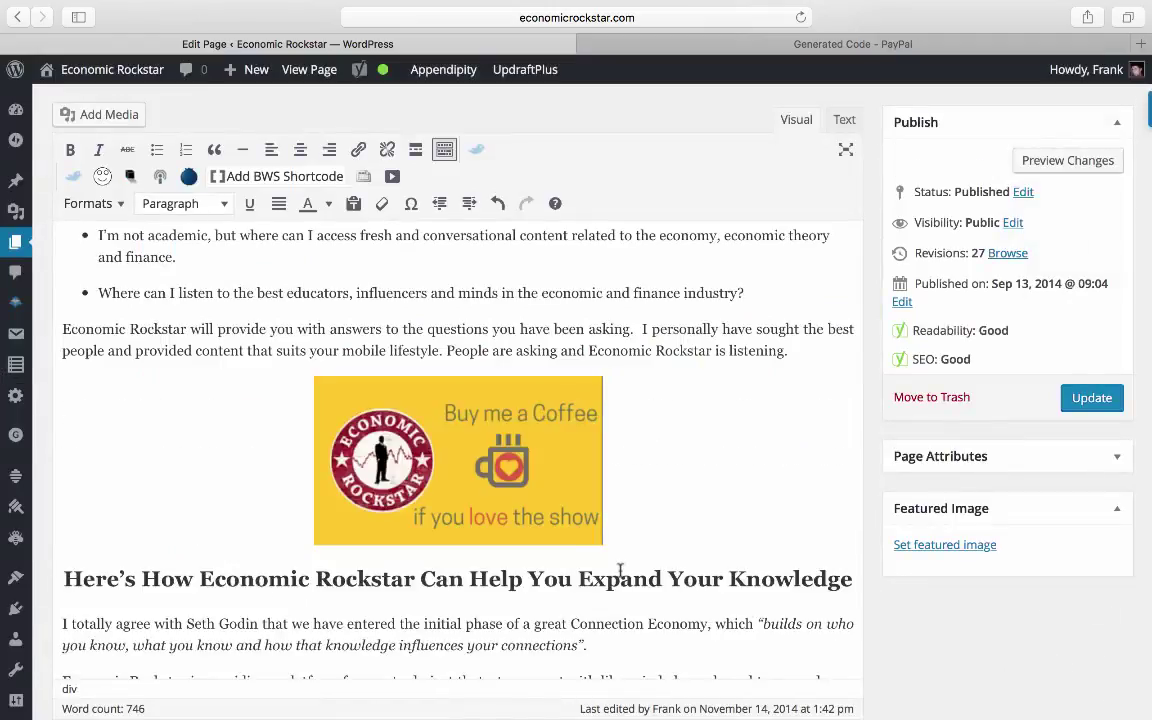
Step: Link the inserted coffee image to the copied PayPal payment URL, opening in a new tab, and update the page
{"action": "left_click", "coordinate": [511, 413]}
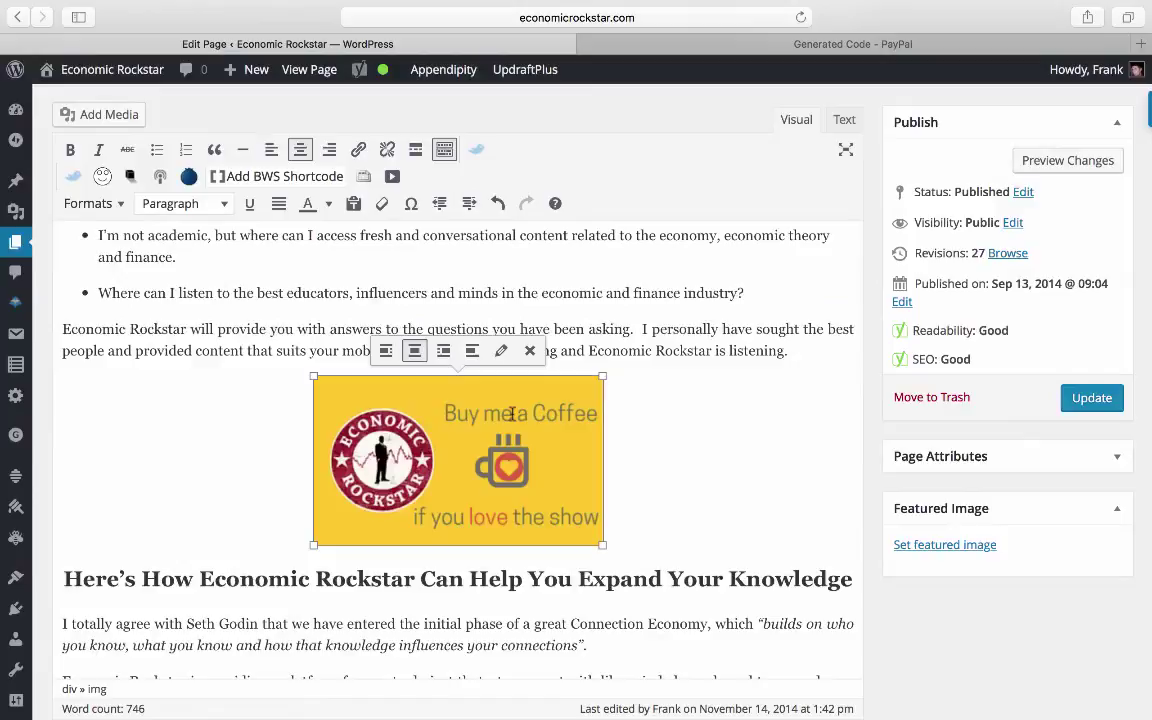
{"action": "left_click", "coordinate": [358, 150]}
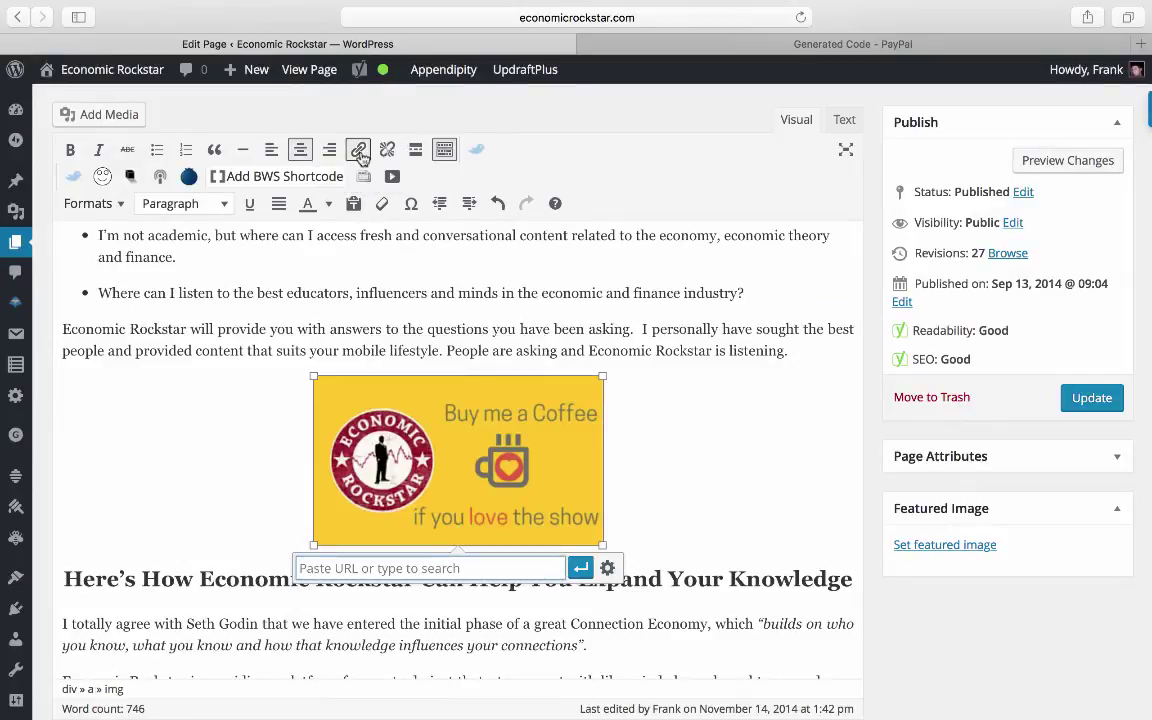
{"action": "key", "text": "super+v"}
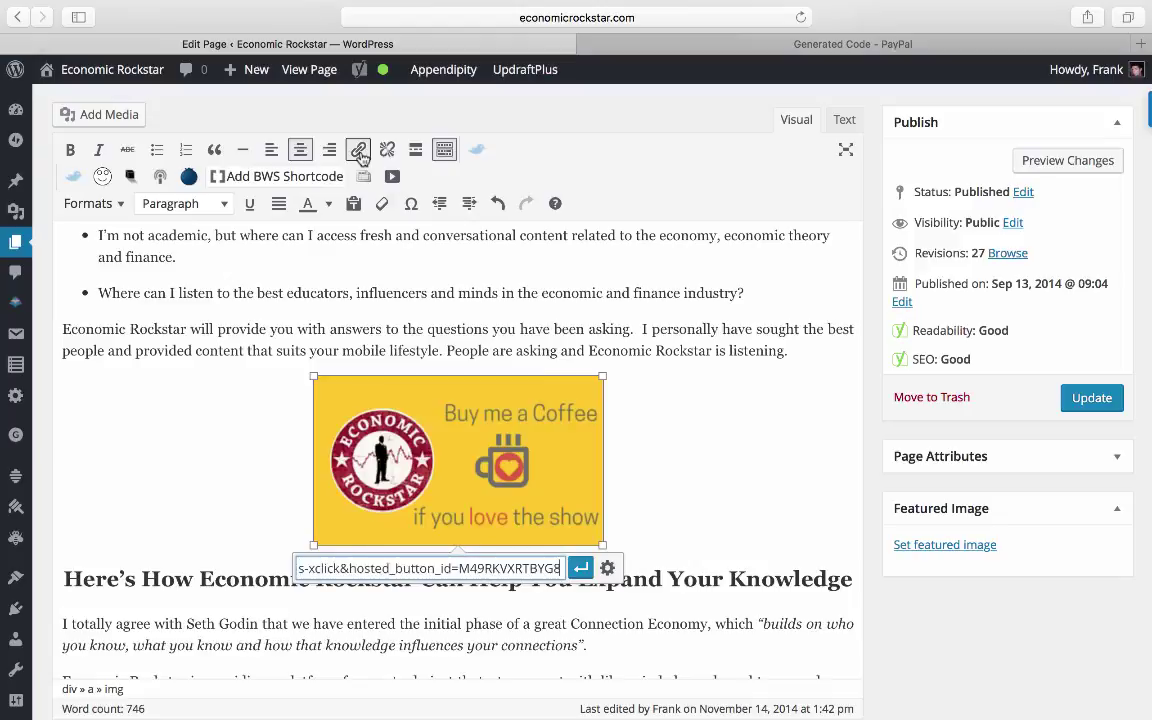
{"action": "left_click", "coordinate": [607, 570]}
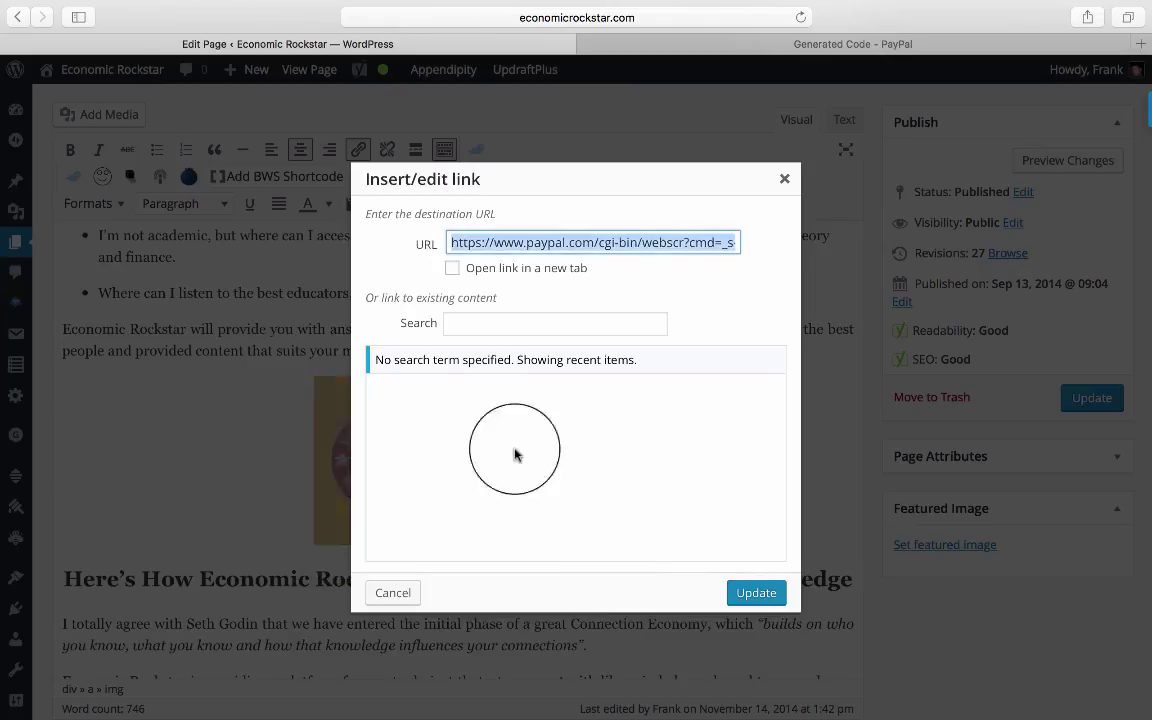
{"action": "left_click", "coordinate": [451, 269]}
{"action": "left_click", "coordinate": [756, 592]}
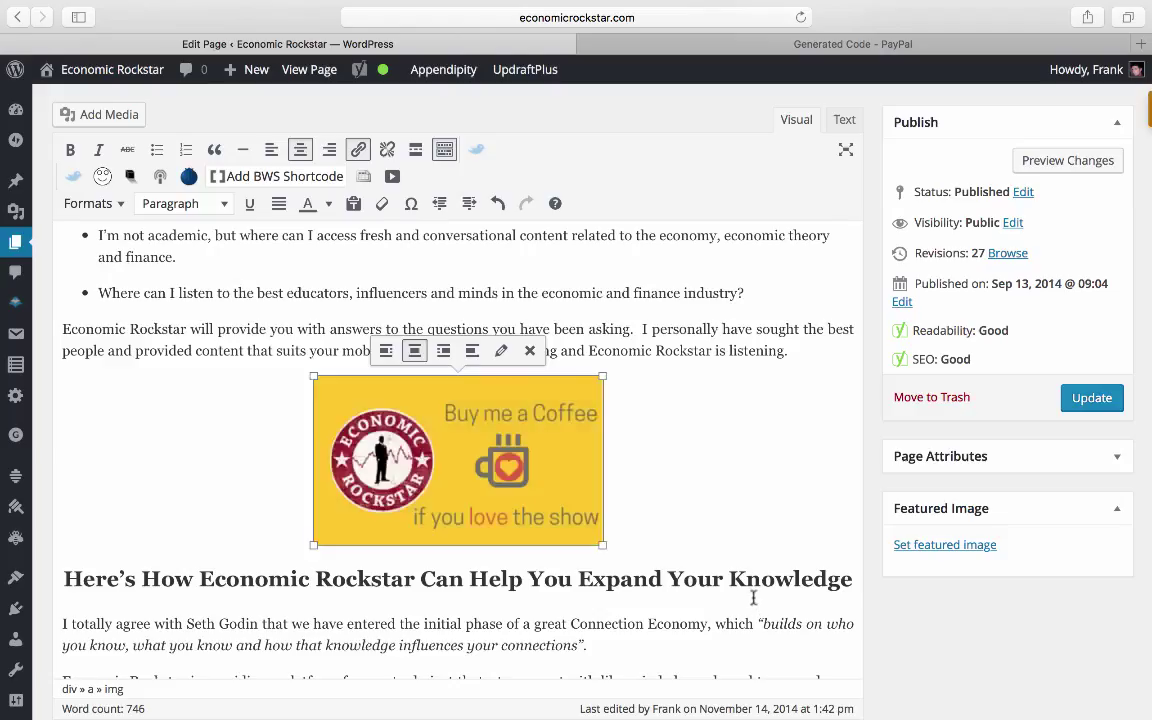
{"action": "left_click", "coordinate": [1091, 399]}
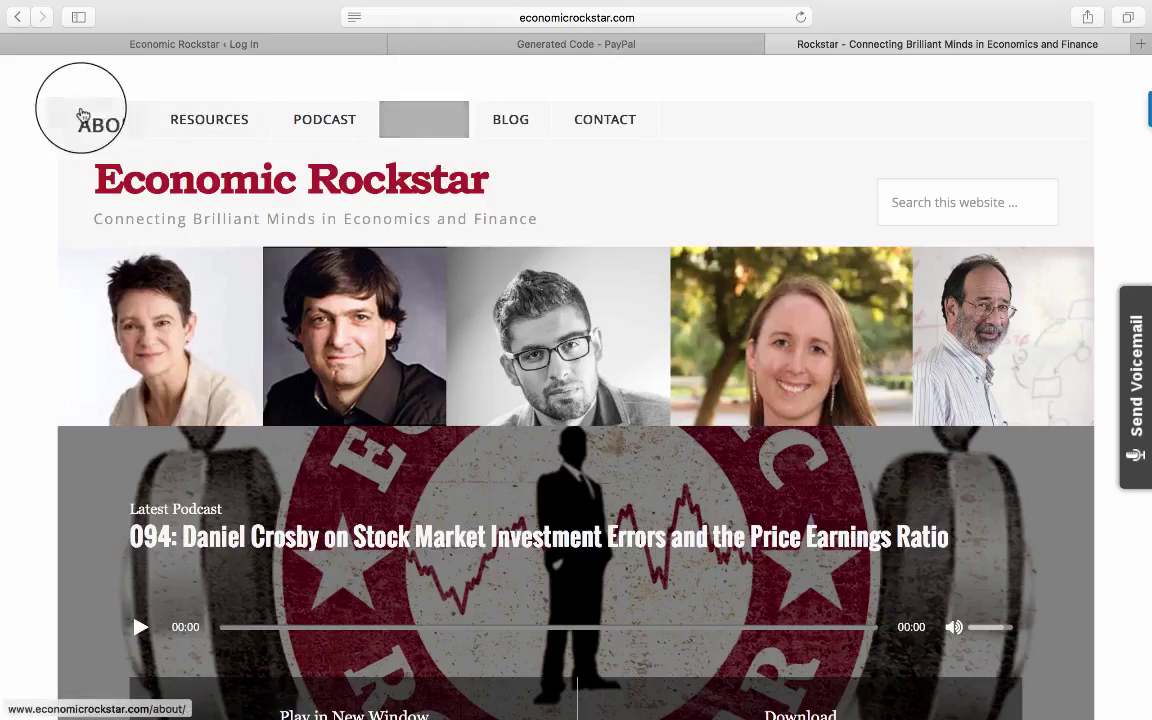
Step: Test the coffee image's donation link on the live ABOUT page and enter a donation amount of $3
{"action": "left_click", "coordinate": [95, 127]}
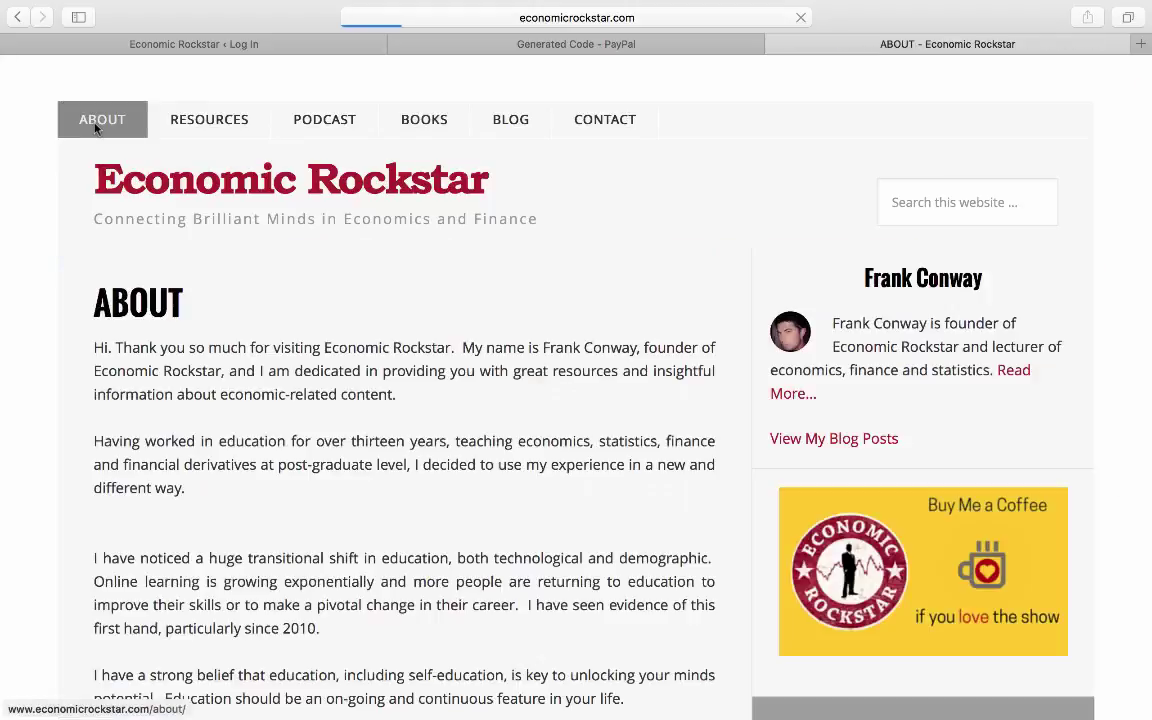
{"action": "scroll", "coordinate": [274, 338], "scroll_direction": "down", "scroll_amount": 2}
{"action": "scroll", "coordinate": [272, 340], "scroll_direction": "down", "scroll_amount": 2}
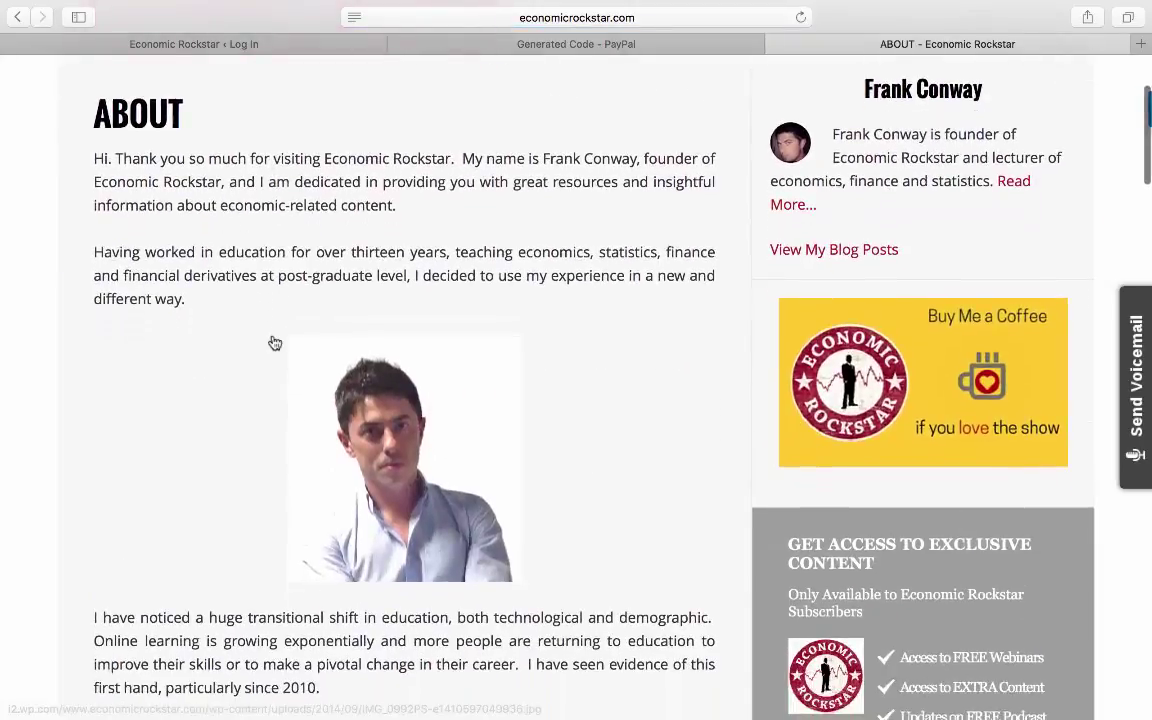
{"action": "scroll", "coordinate": [421, 467], "scroll_direction": "down", "scroll_amount": 15}
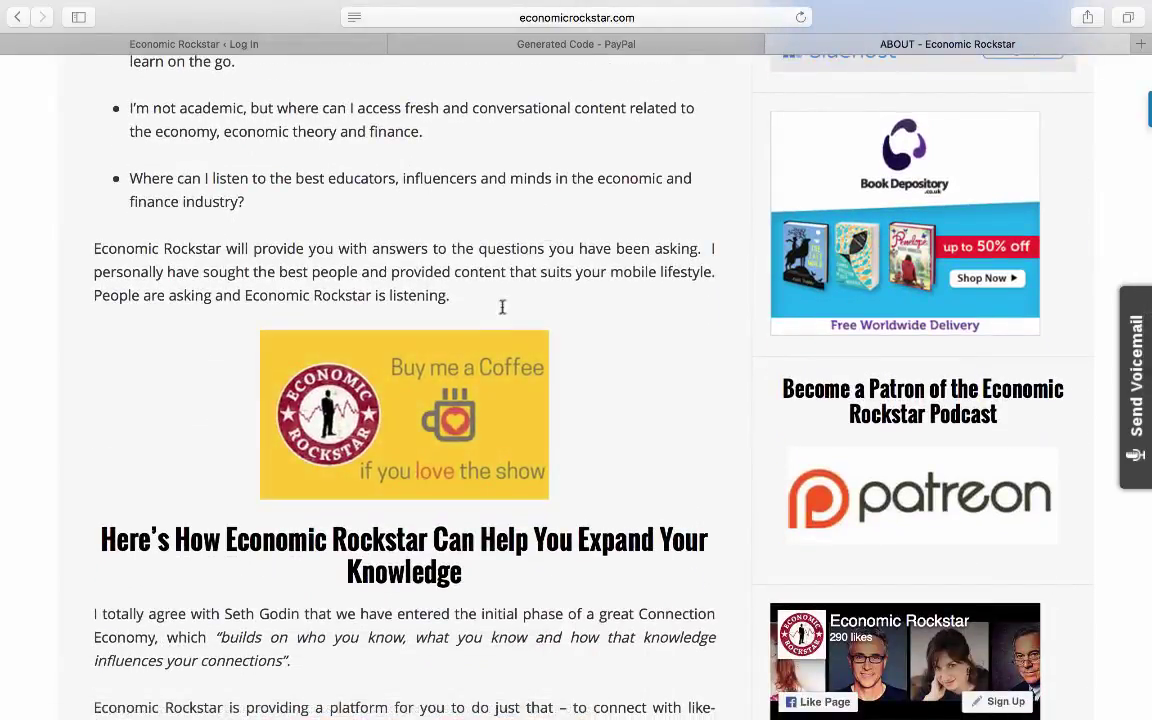
{"action": "left_click", "coordinate": [424, 401]}
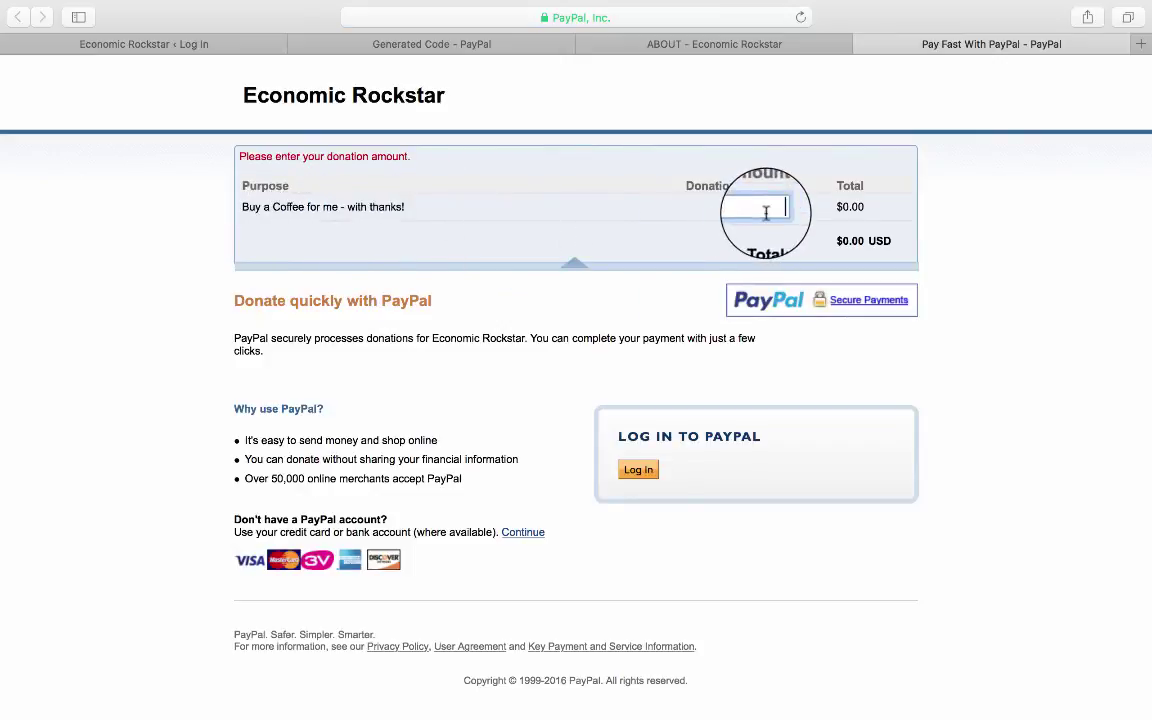
{"action": "type", "text": "3"}
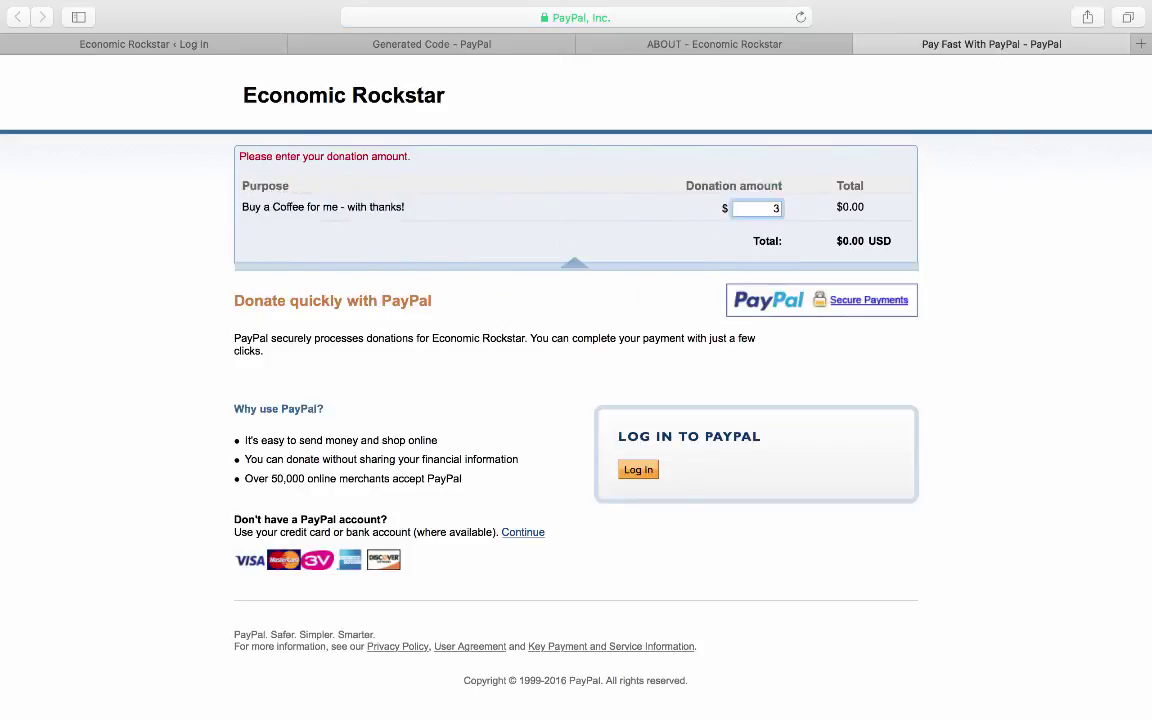